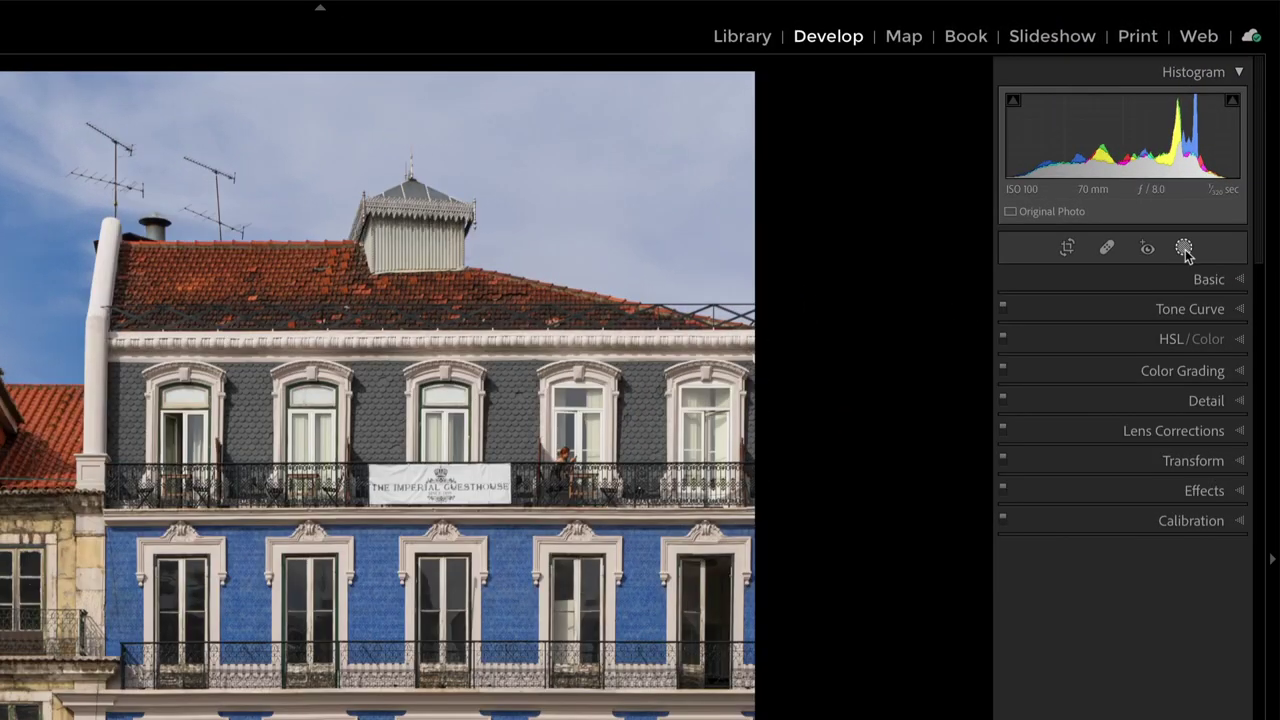
- Brush a freehand squiggle mask across both buildings with size 7.4 and feather 0, and set its exposure to 0.76
click(1184, 249)
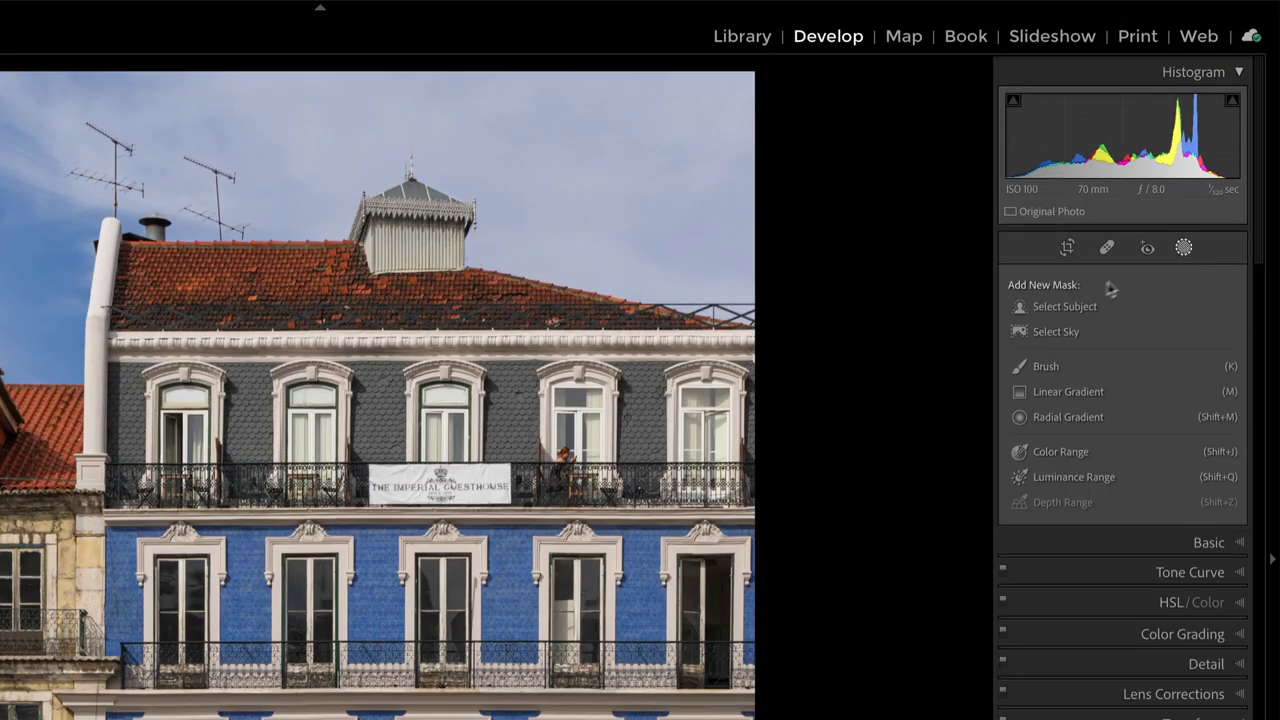
click(1047, 369)
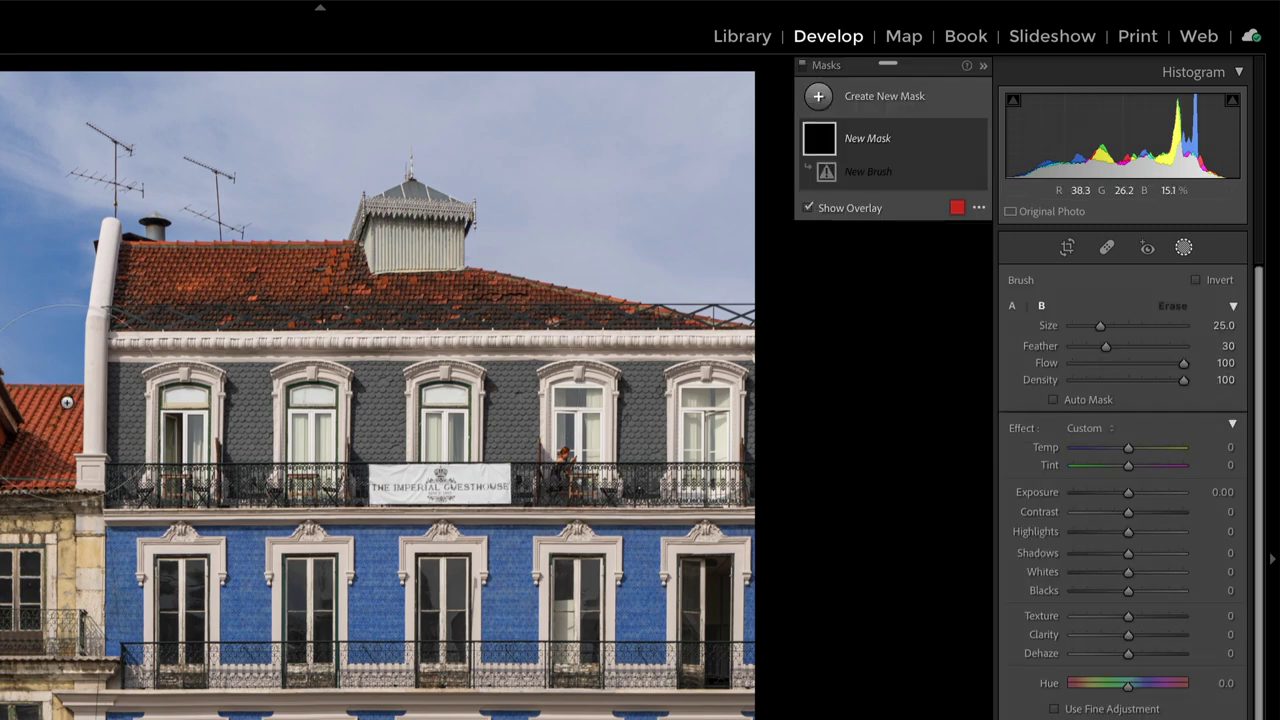
mouse_move(1105, 346)
mouse_down()
mouse_move(1077, 350)
mouse_move(1100, 328)
mouse_move(1077, 330)
mouse_up()
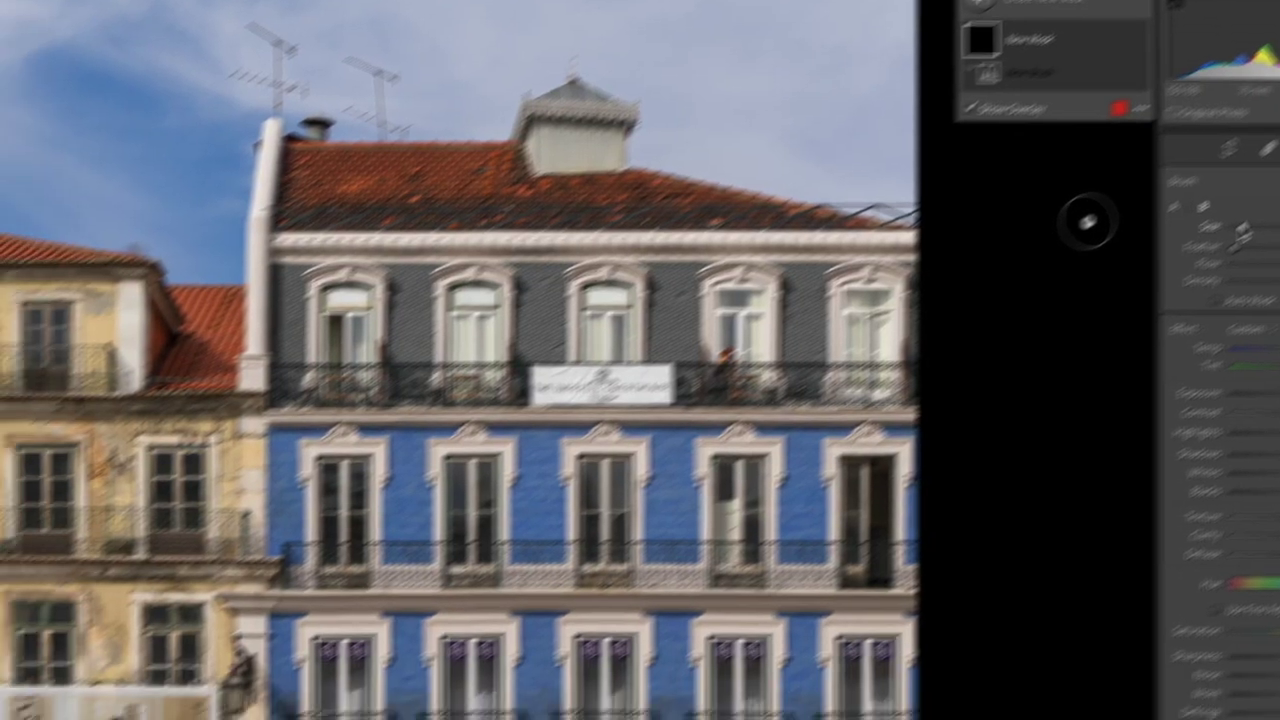
mouse_move(337, 295)
mouse_down()
mouse_move(332, 285)
mouse_move(387, 420)
mouse_up()
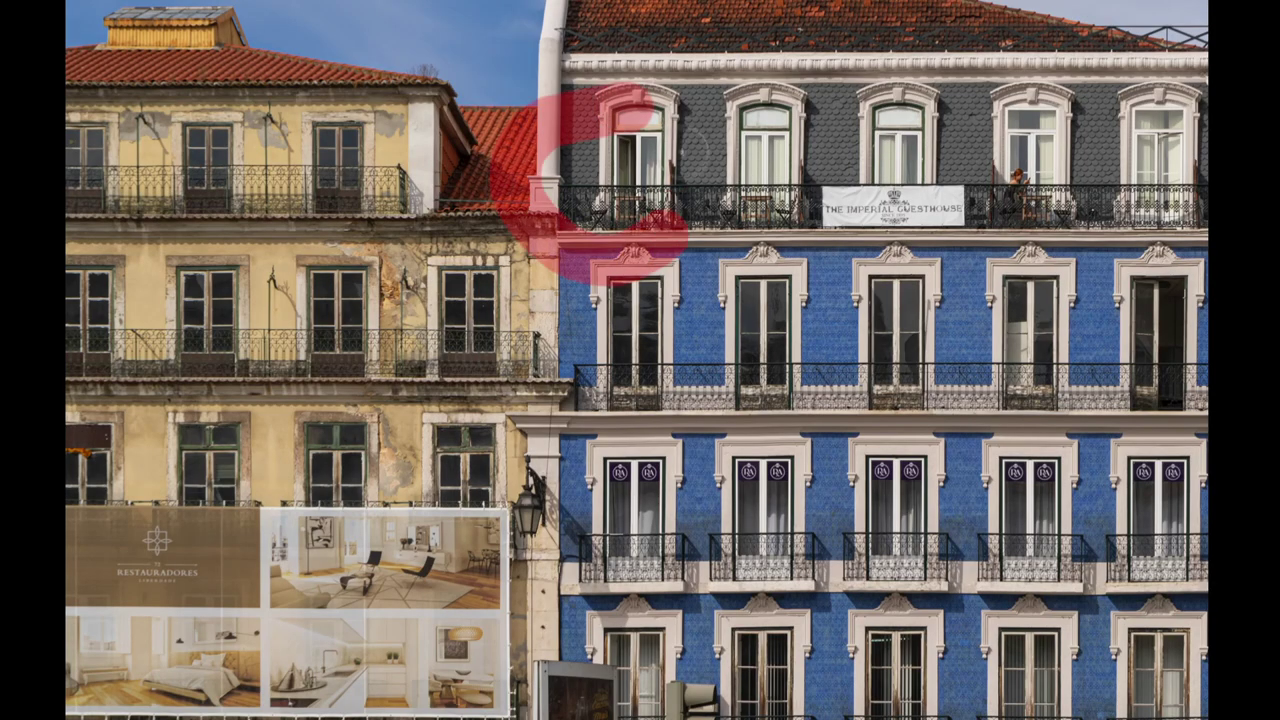
mouse_move(680, 220)
mouse_down()
mouse_move(650, 110)
mouse_move(725, 160)
mouse_move(805, 105)
mouse_move(700, 268)
mouse_move(835, 305)
mouse_move(860, 425)
mouse_move(630, 455)
mouse_move(565, 385)
mouse_up()
mouse_move(760, 505)
mouse_down()
mouse_move(640, 675)
mouse_move(495, 635)
mouse_move(420, 470)
mouse_move(445, 335)
mouse_move(565, 520)
mouse_move(700, 525)
mouse_up()
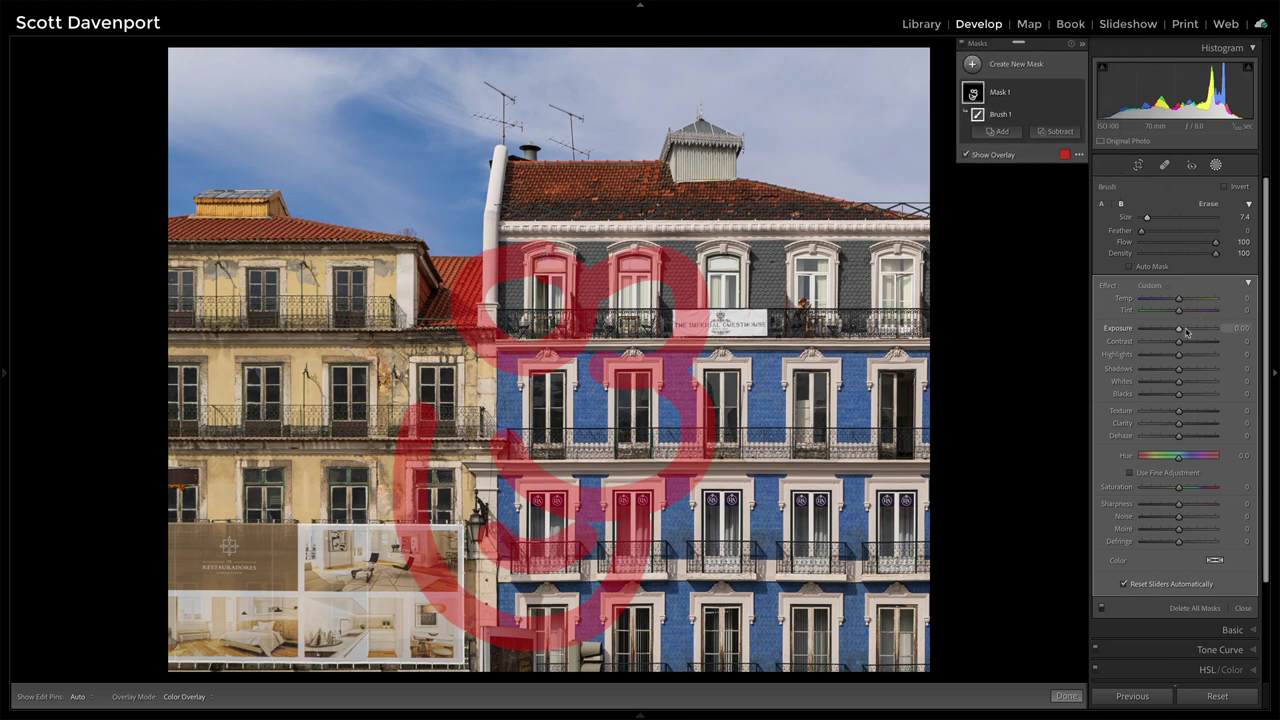
drag(1179, 328, 1187, 331)
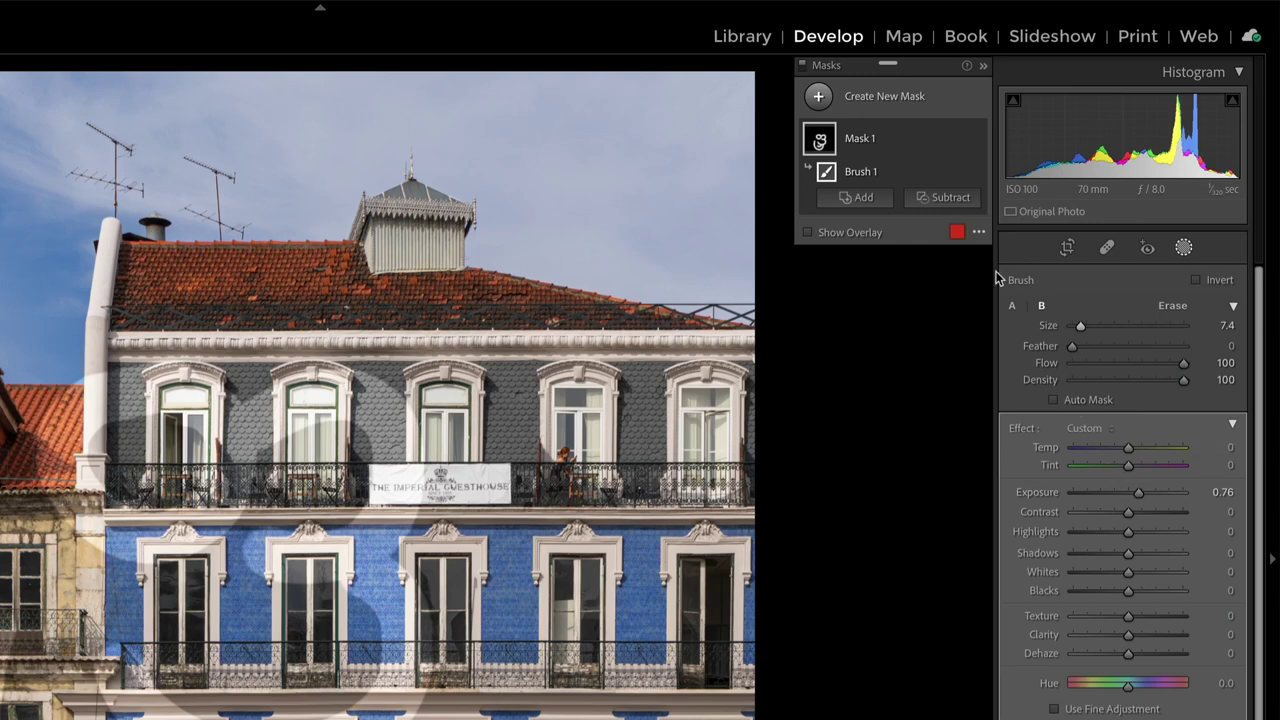
- Create an inverted duplicate of Mask 1 with its exposure set to −0.96, and check its overlay
click(959, 140)
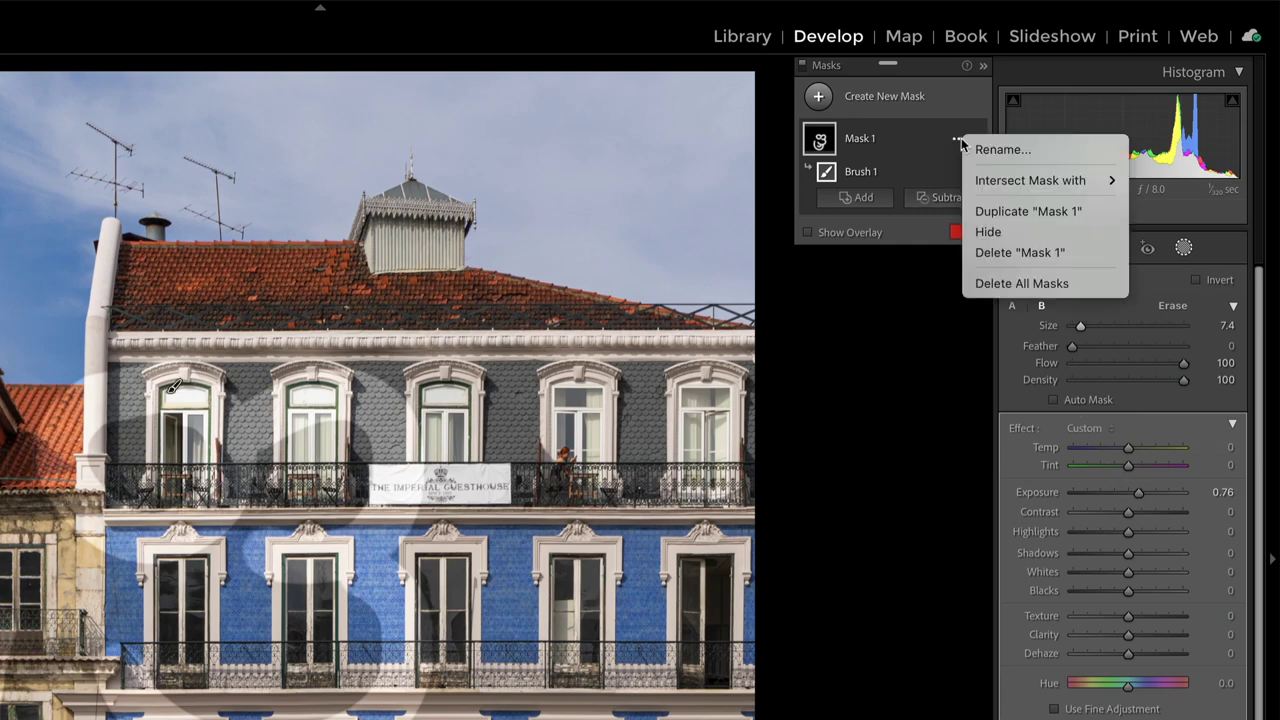
click(972, 211)
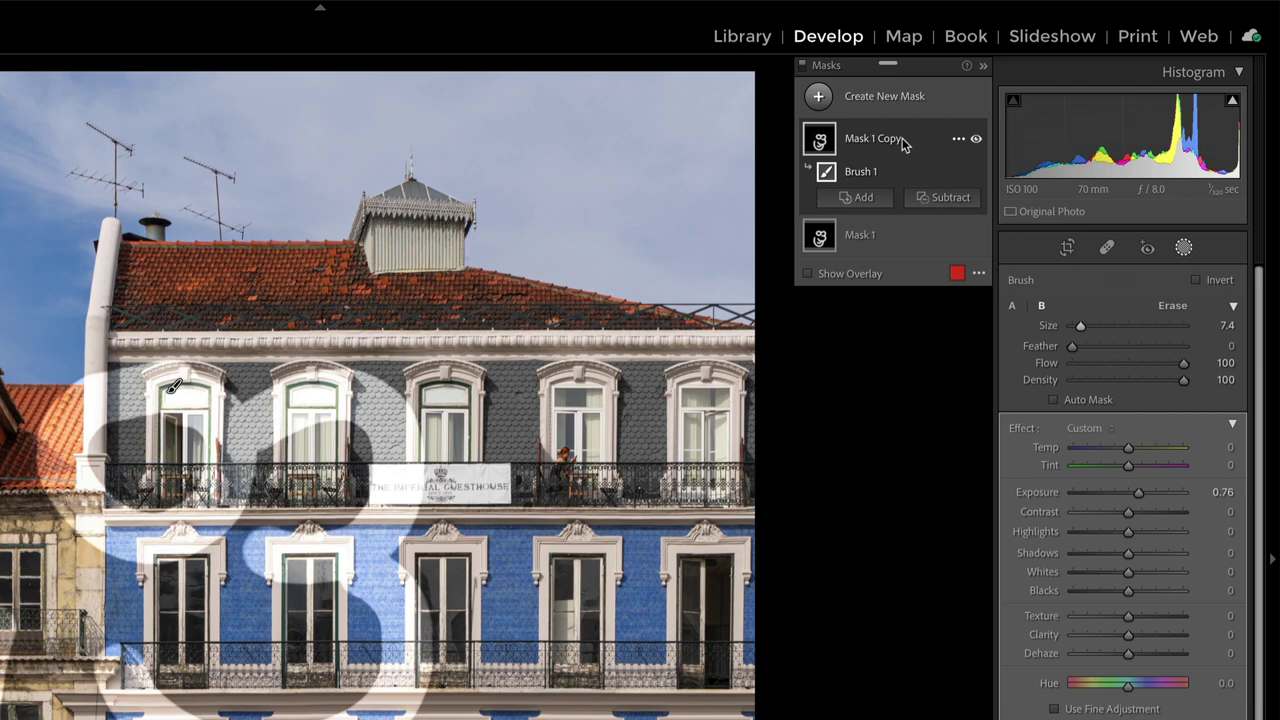
mouse_move(900, 155)
click(1197, 281)
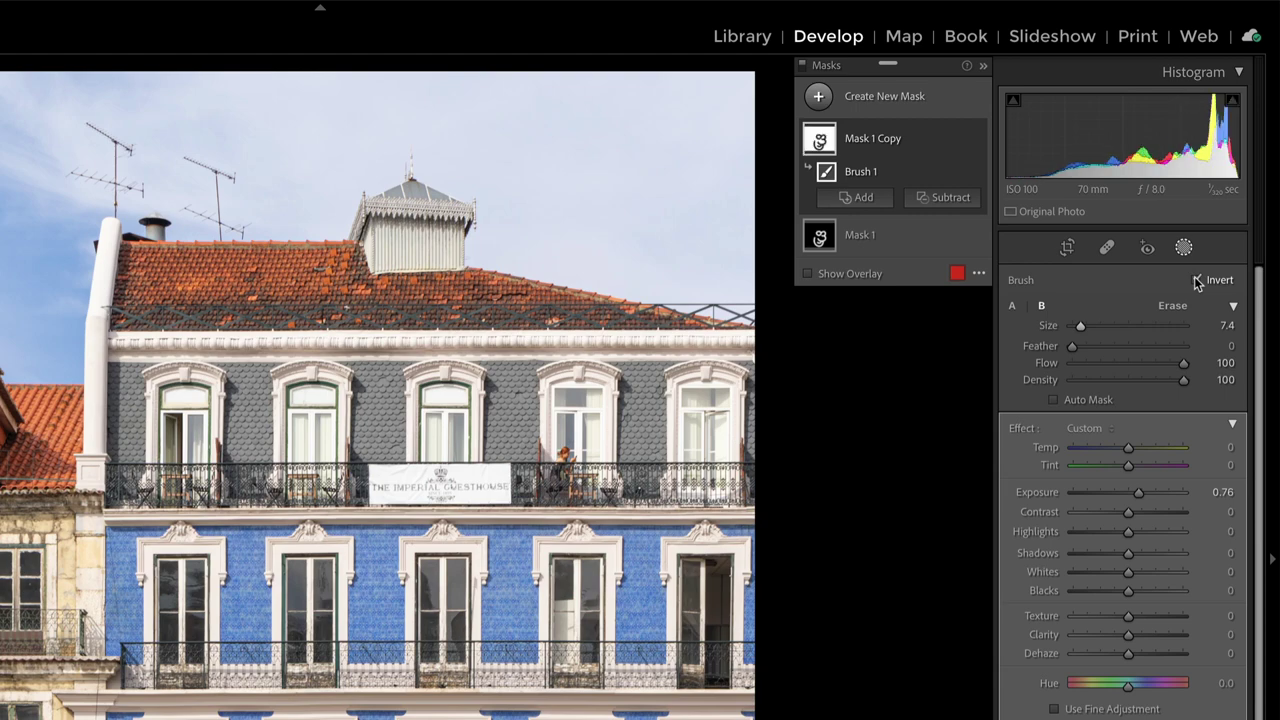
click(1114, 493)
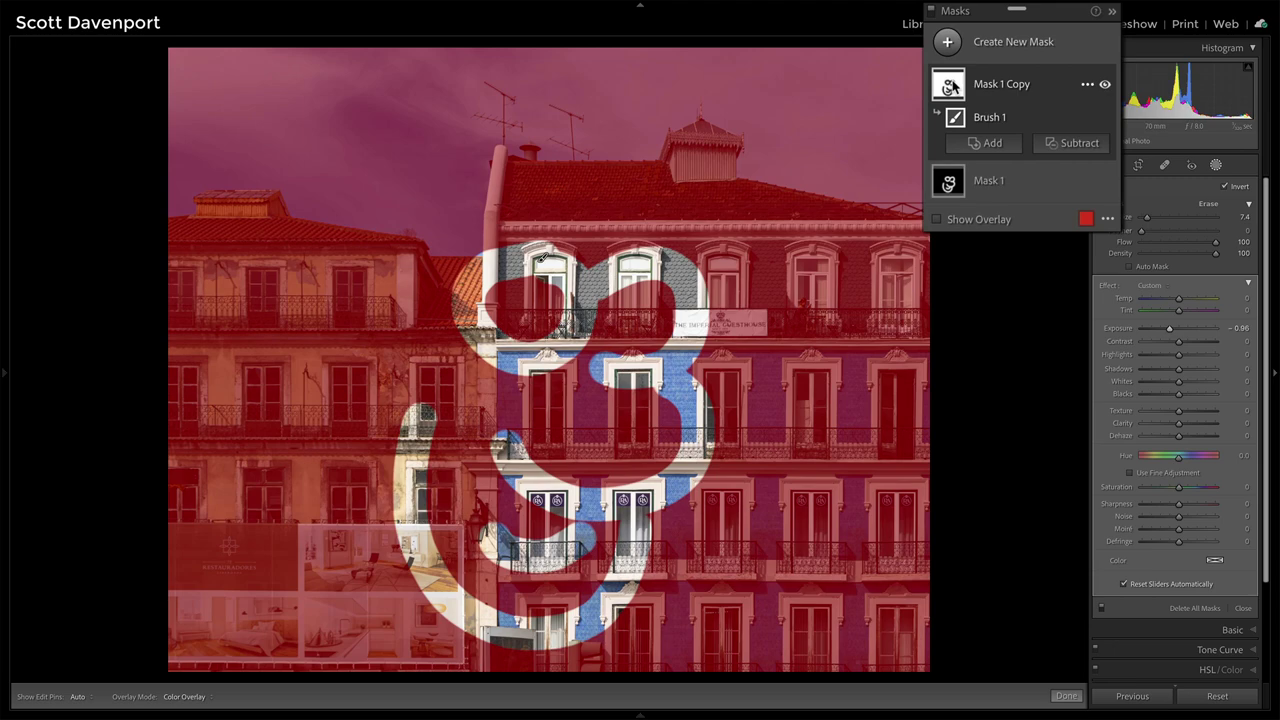
click(950, 86)
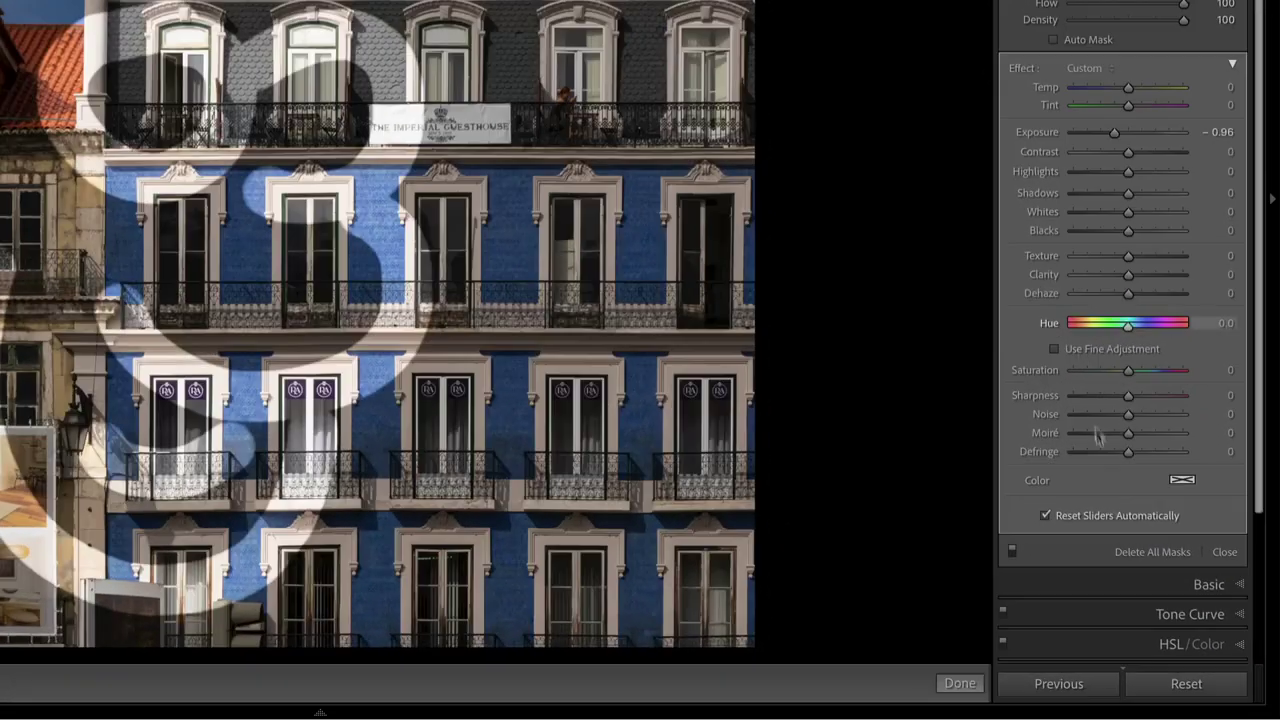
- Replace all masks with a linear gradient fading from the top-floor windows down to the lower balconies, with exposure at −1.11
click(1135, 552)
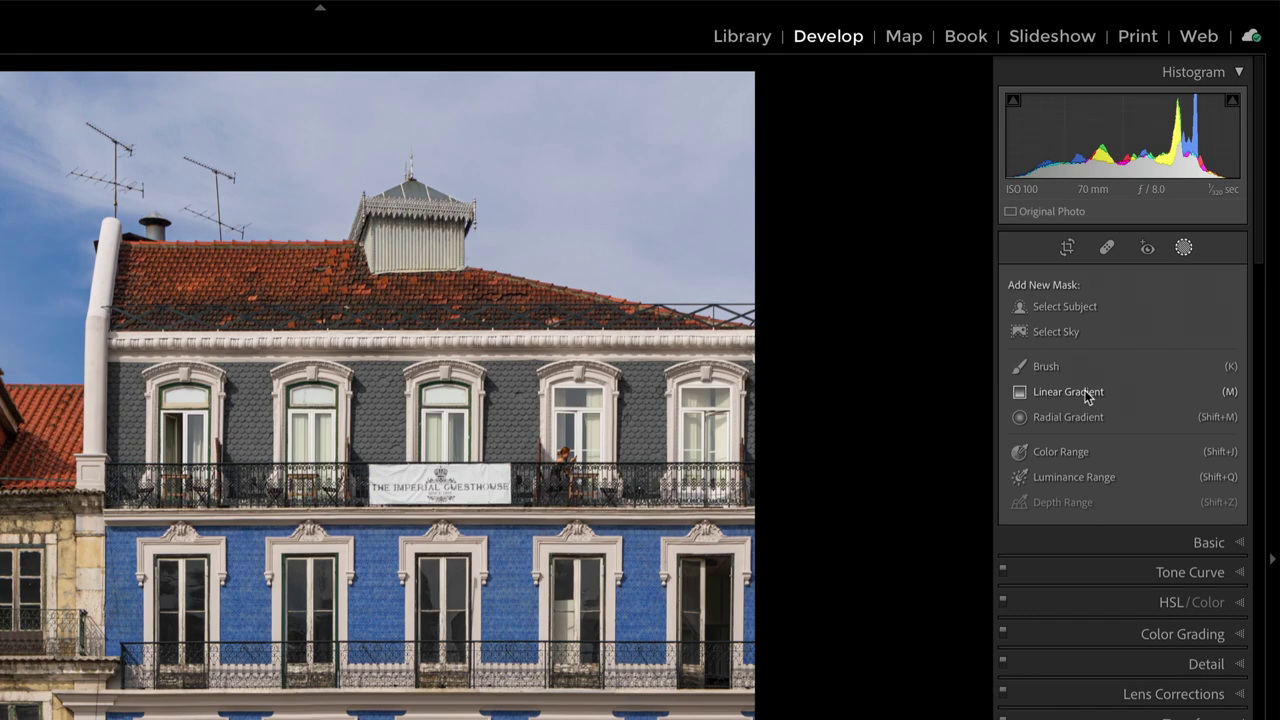
click(1068, 392)
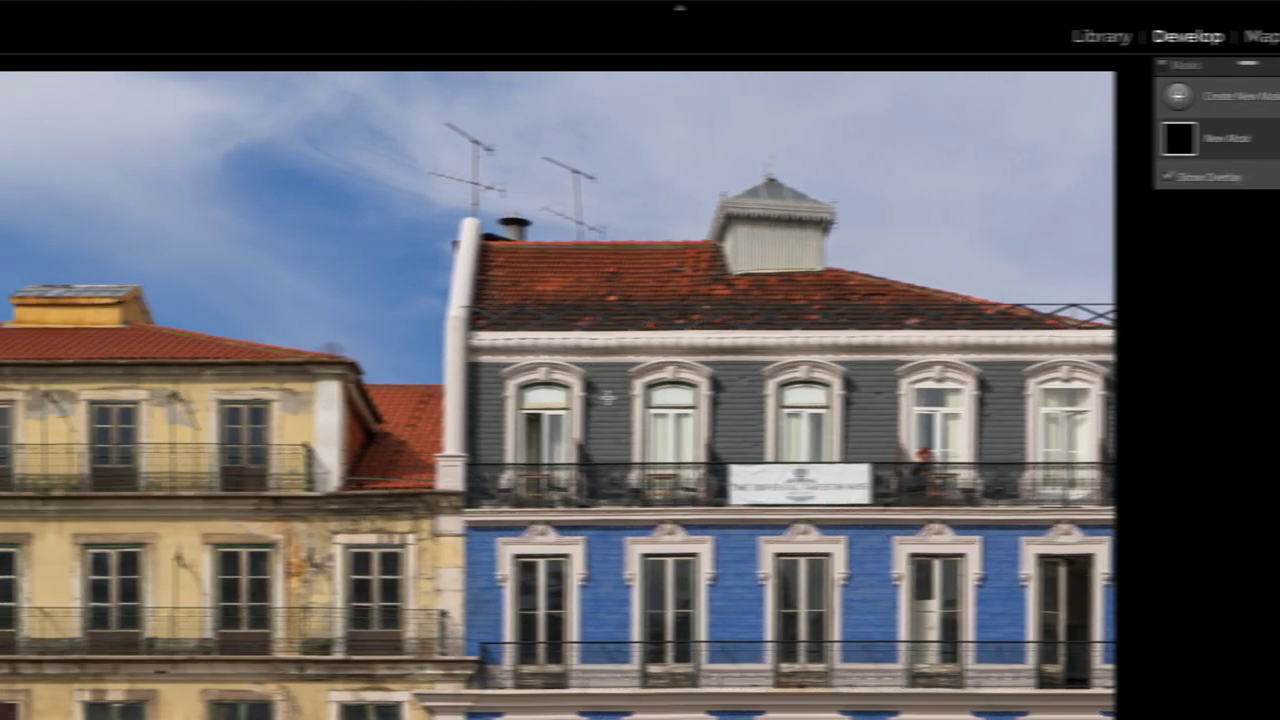
drag(607, 397, 605, 715)
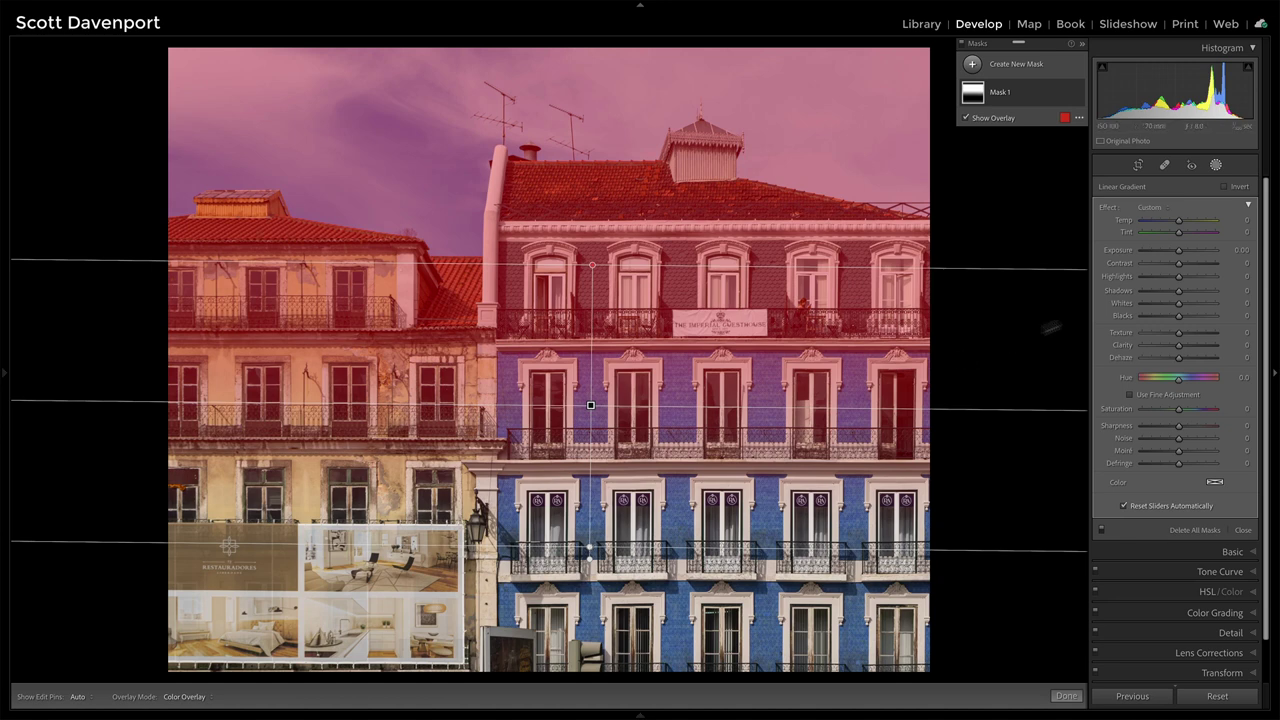
drag(1178, 250, 1168, 251)
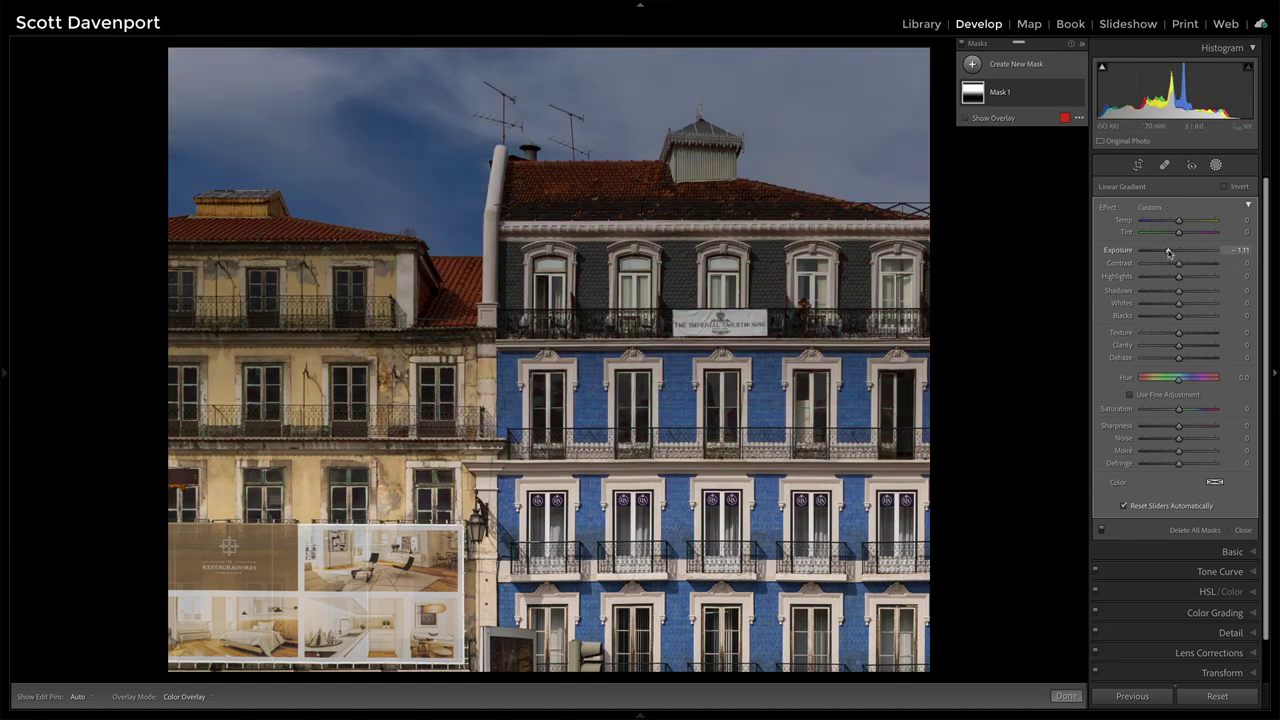
- Subtract the guesthouse banner from the gradient mask with a size 6.0 brush
mouse_move(975, 97)
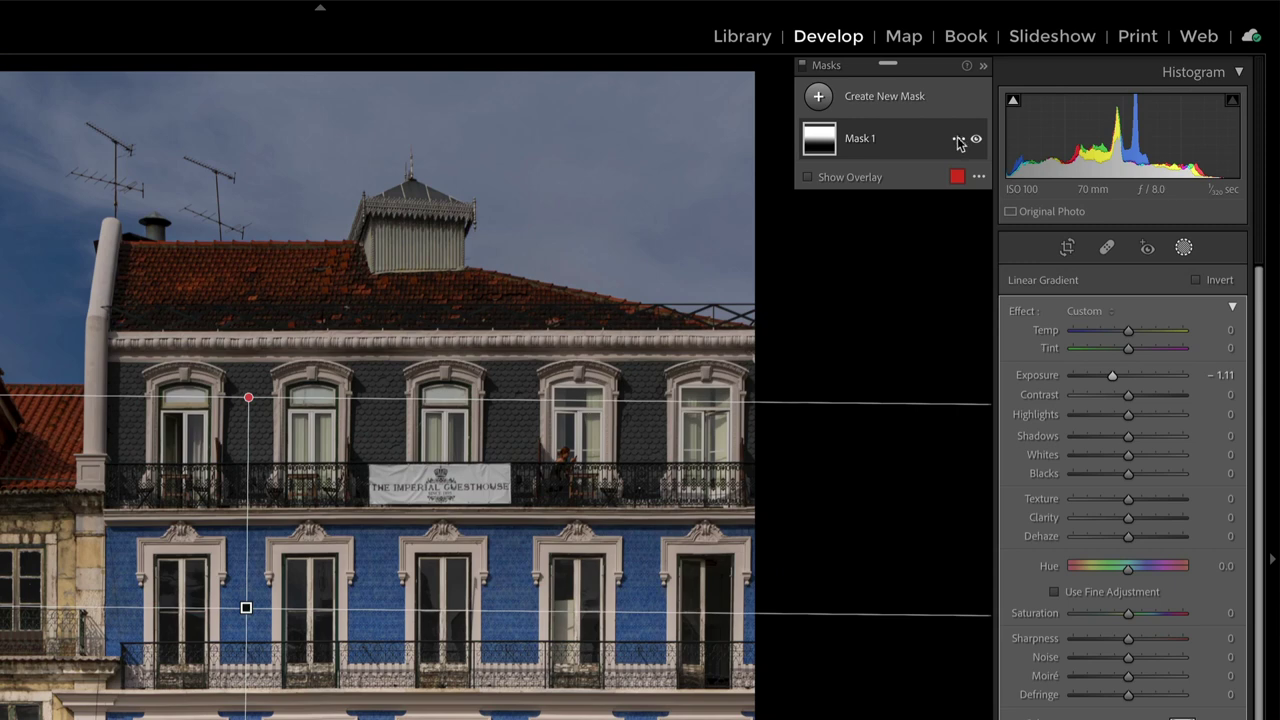
click(942, 143)
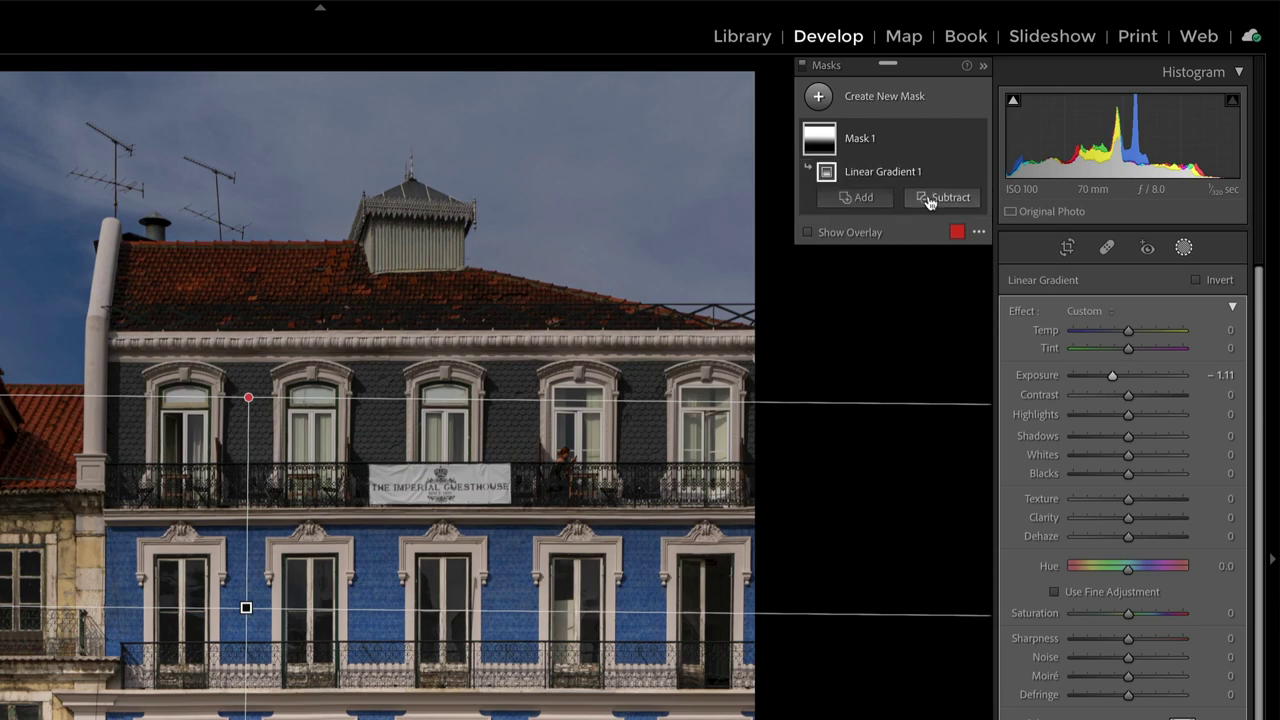
click(943, 197)
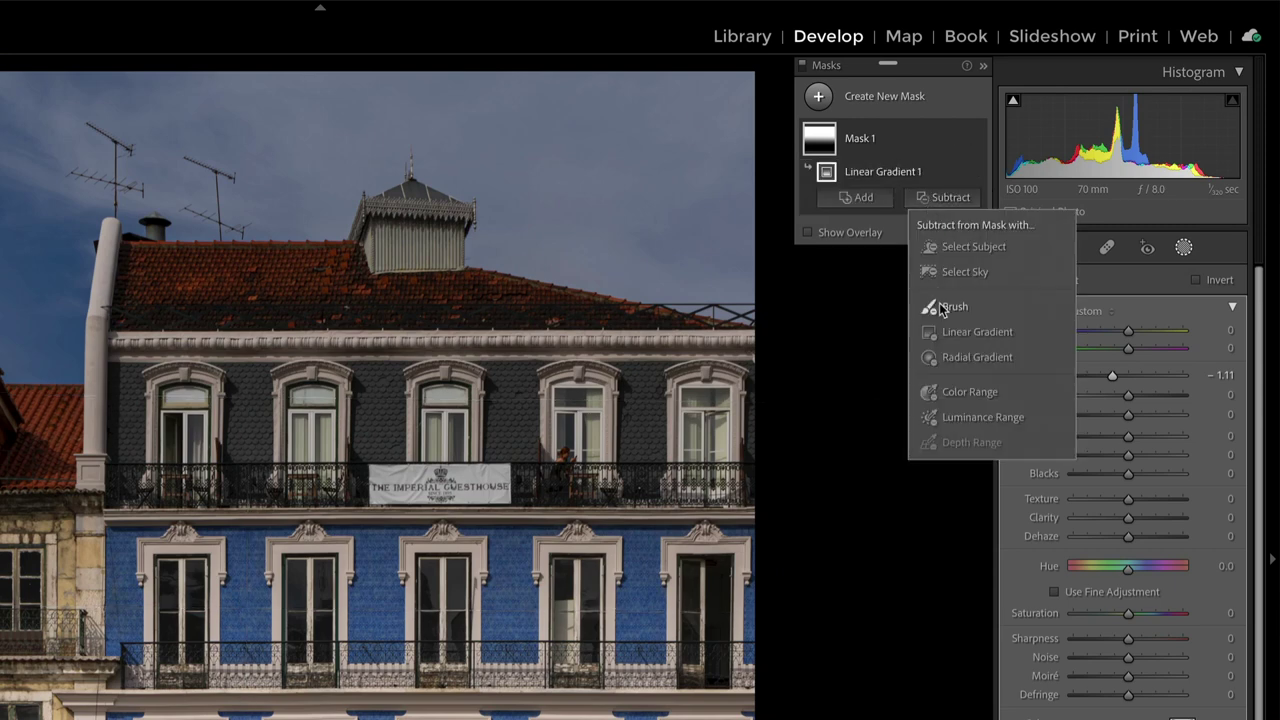
click(945, 306)
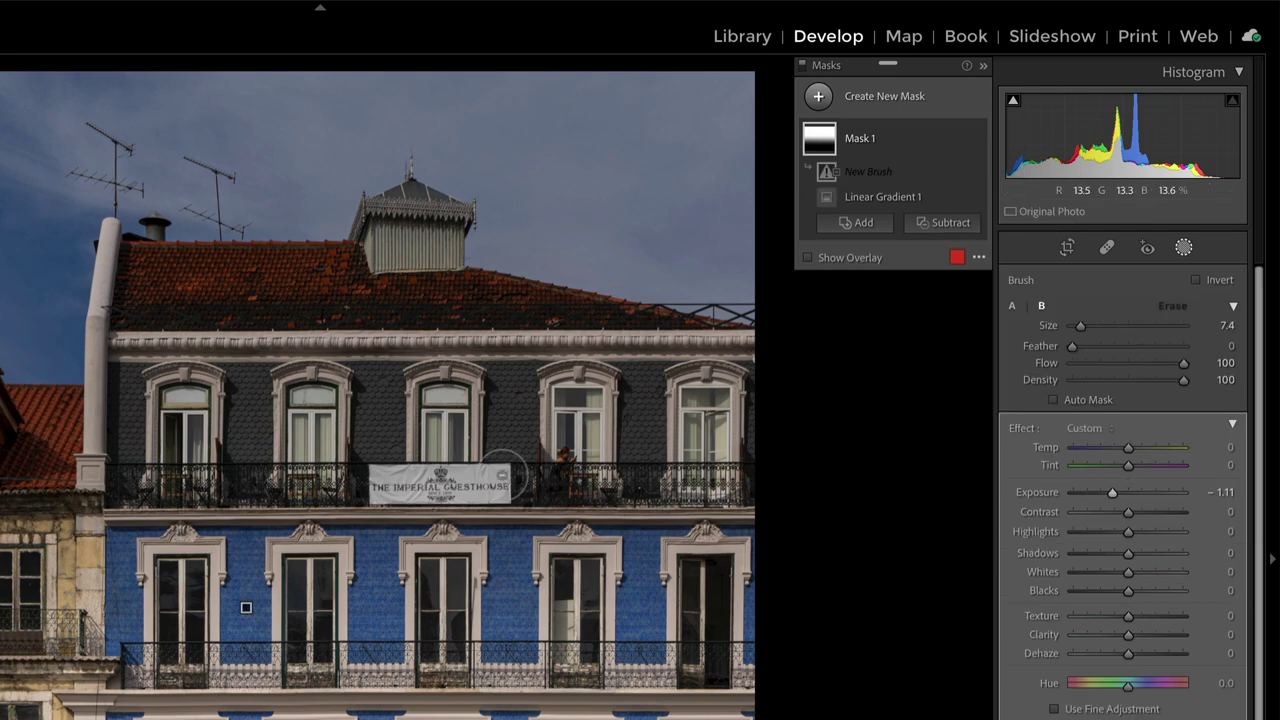
key(bracketleft)
mouse_move(502, 482)
mouse_down()
mouse_move(374, 484)
mouse_move(481, 484)
mouse_up()
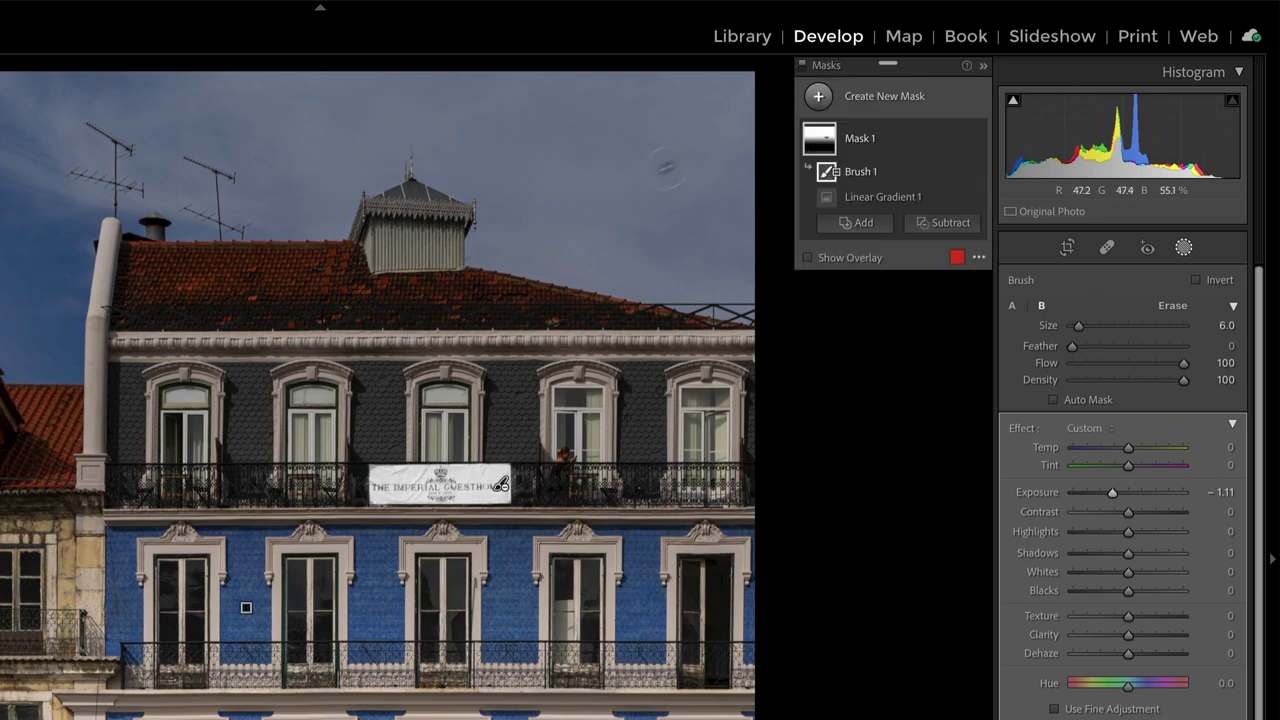
mouse_move(815, 145)
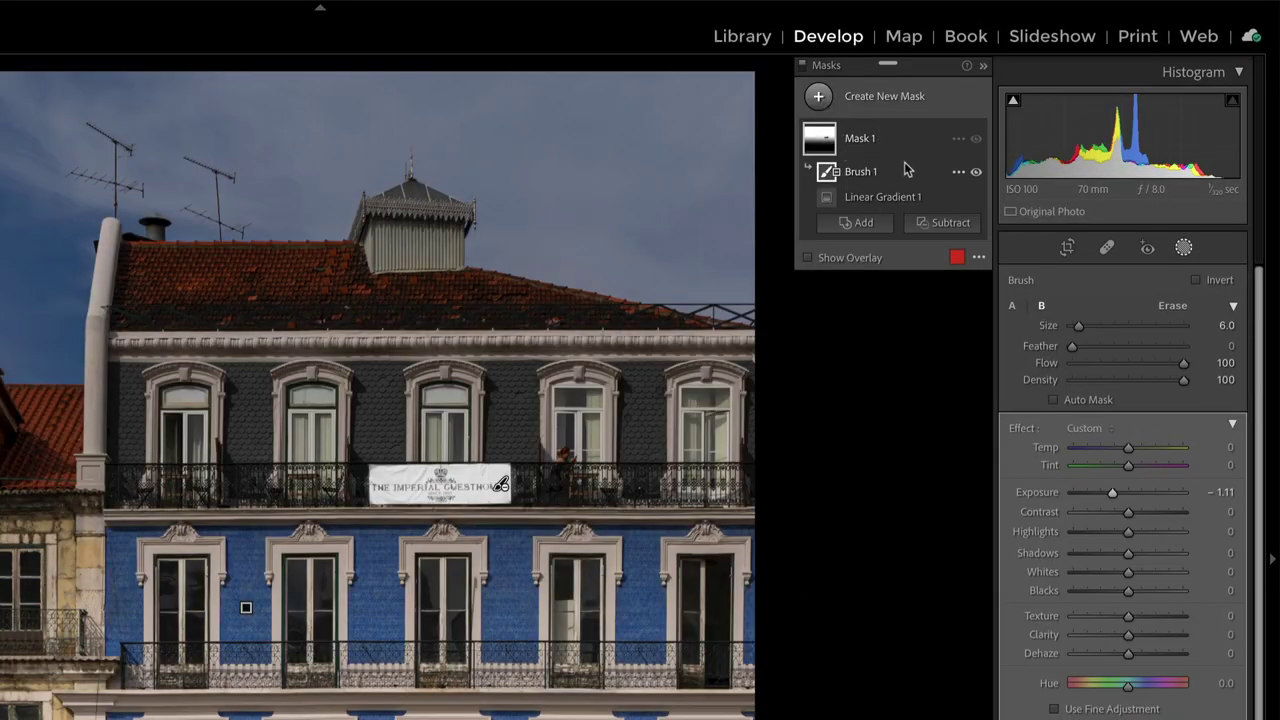
click(887, 139)
click(957, 141)
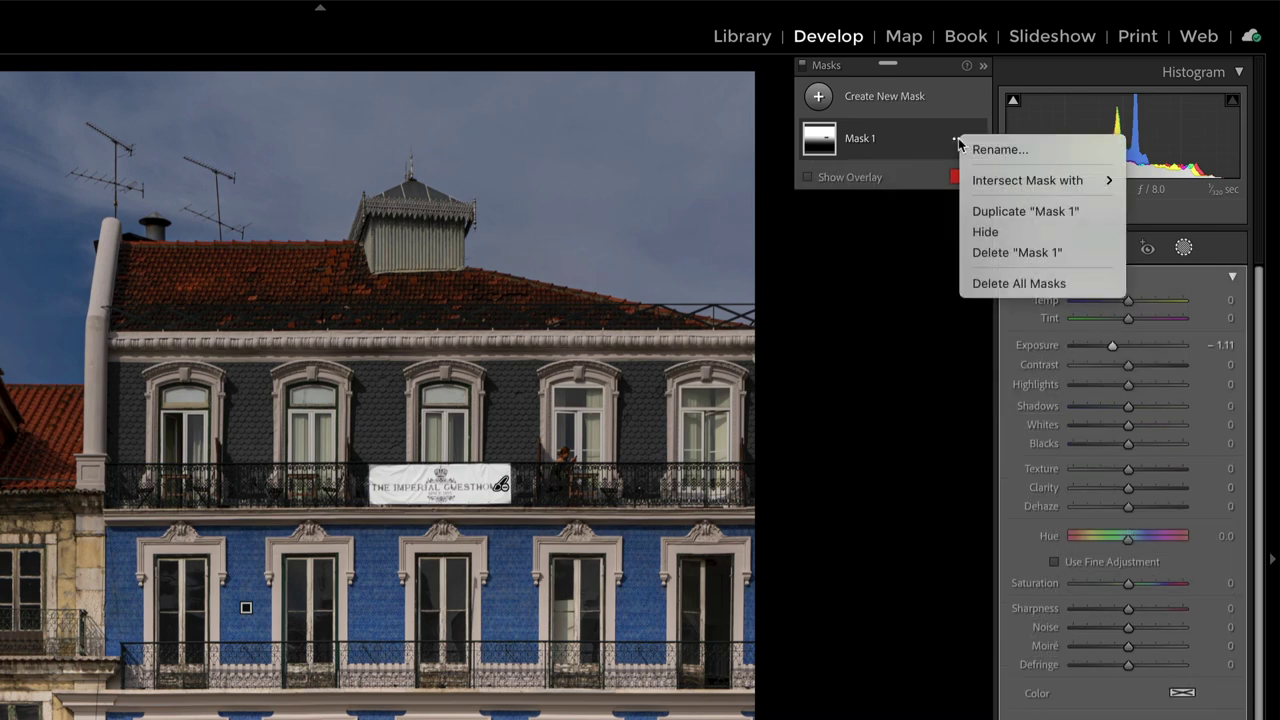
click(906, 145)
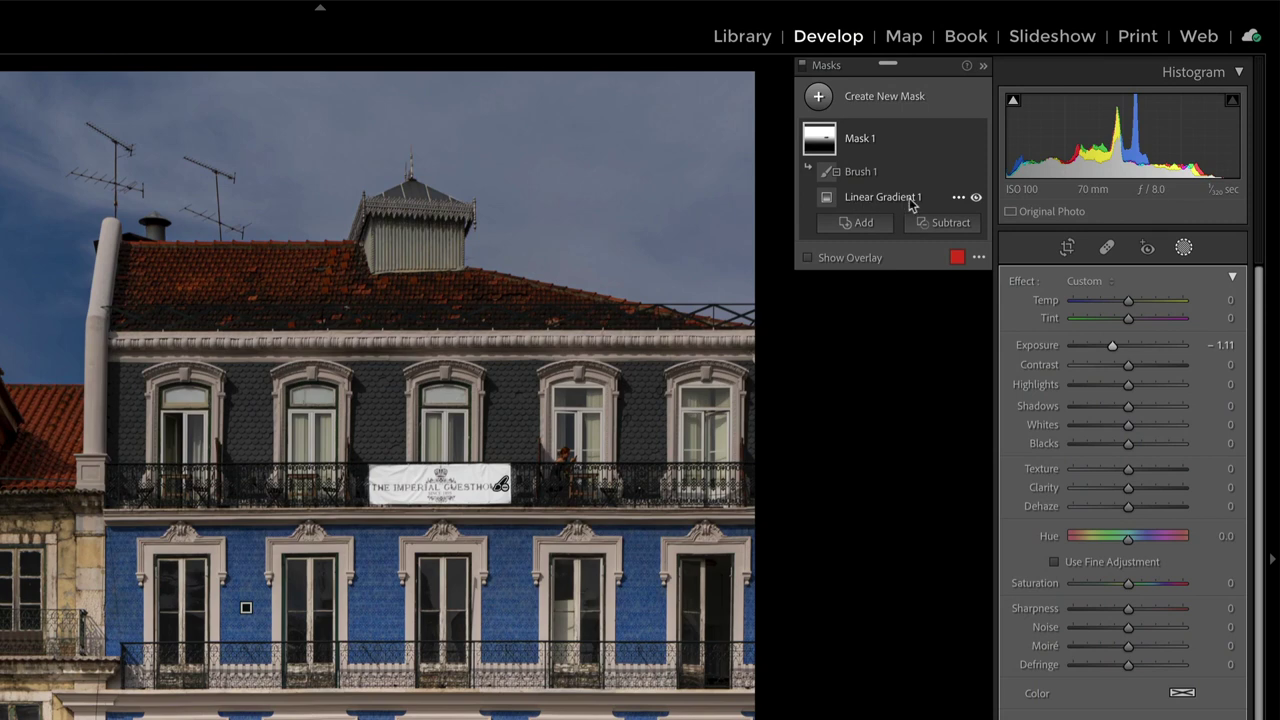
mouse_move(836, 178)
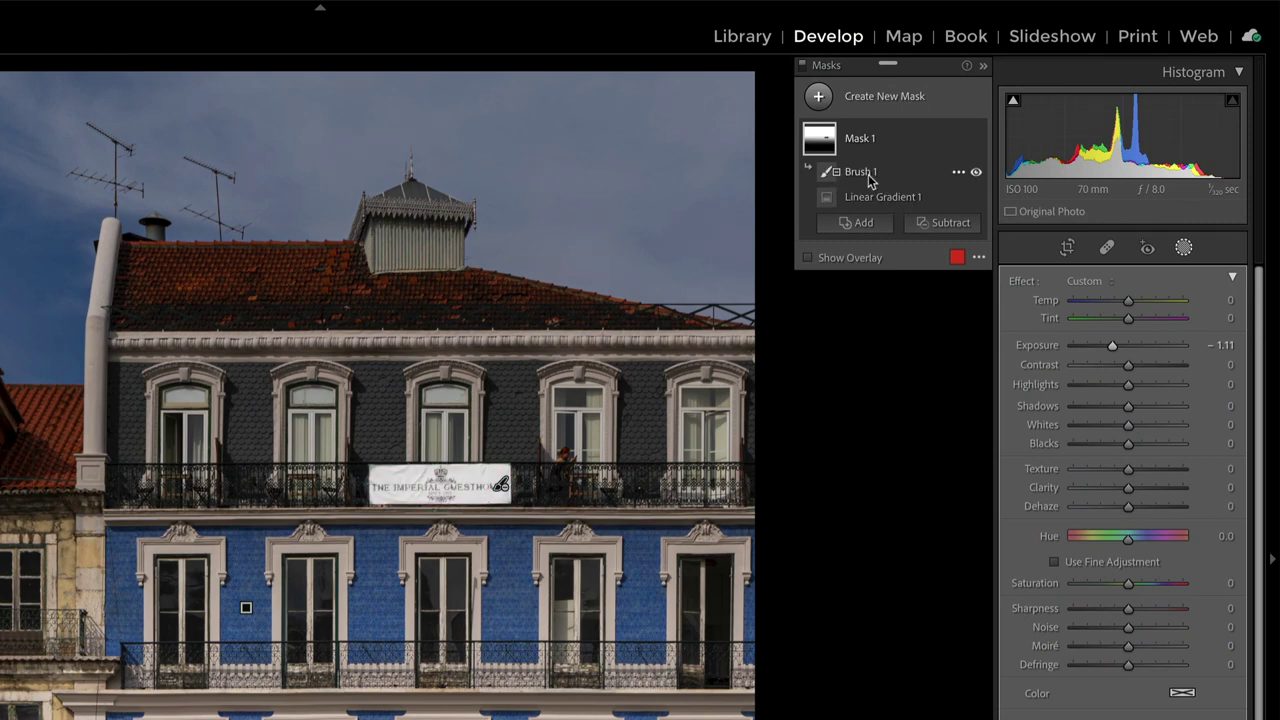
click(918, 145)
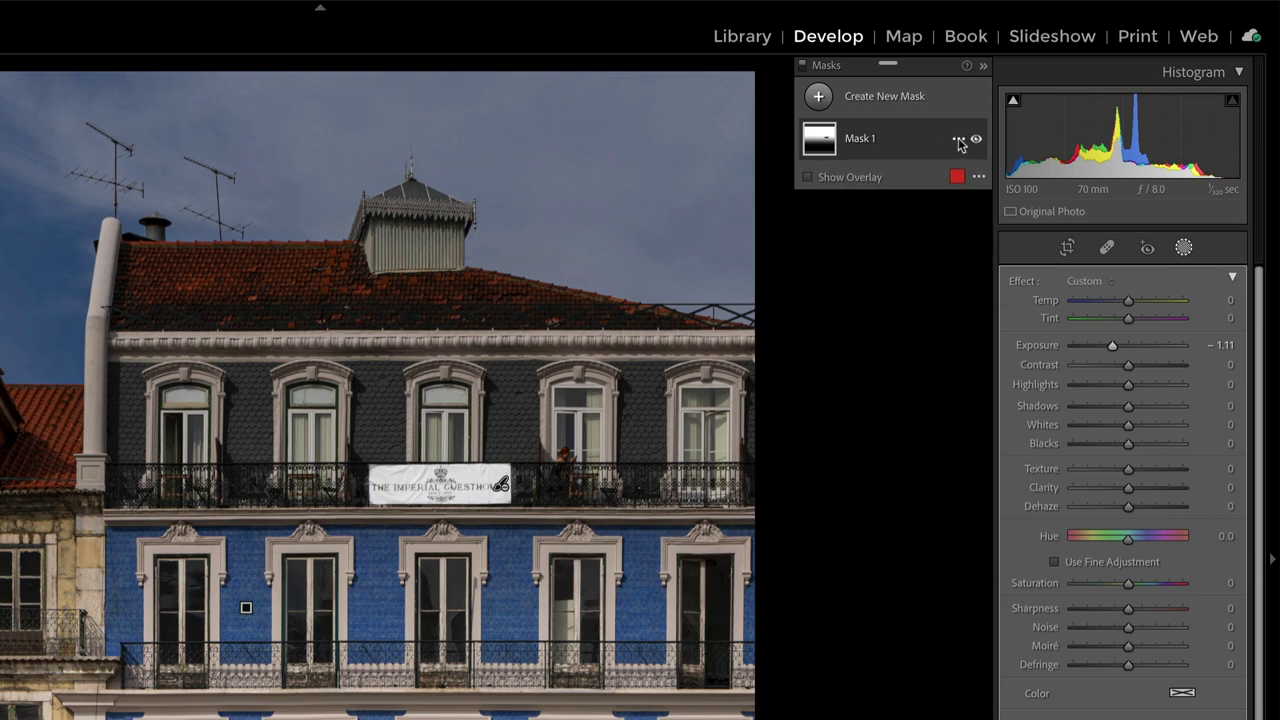
- Duplicate Mask 1 and invert the linear gradient component within the copy
click(958, 140)
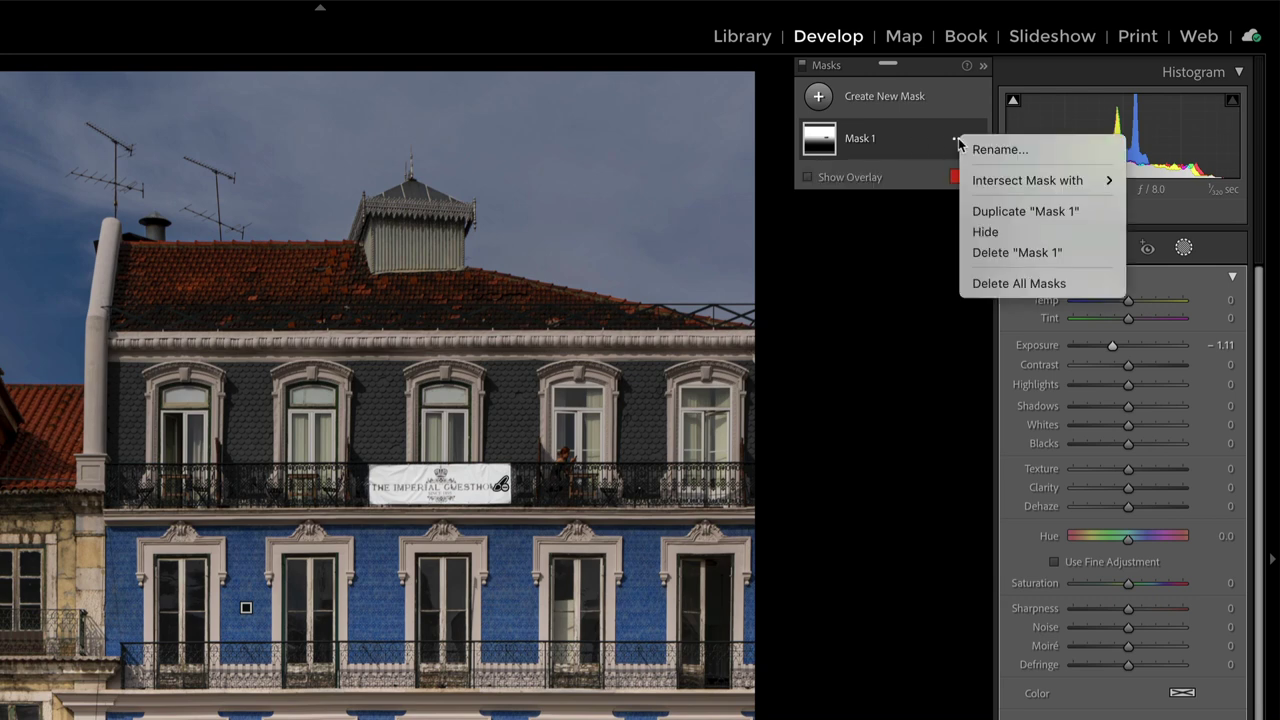
click(976, 213)
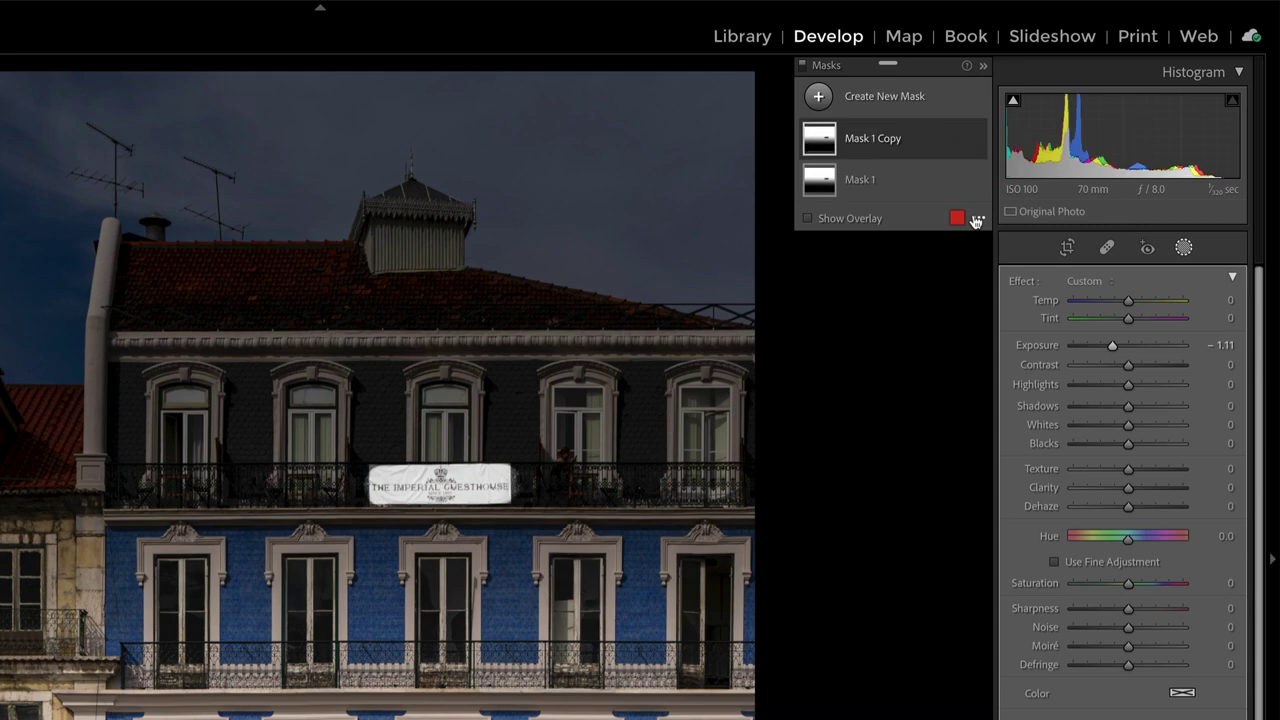
click(924, 143)
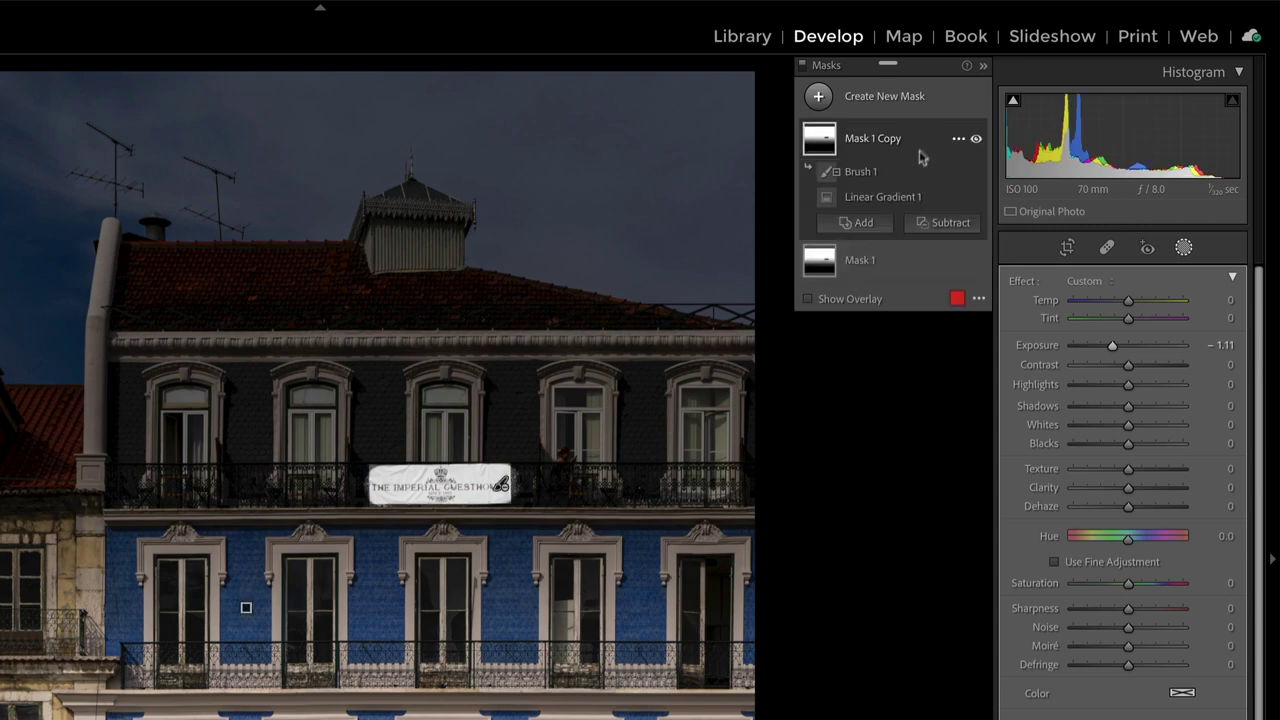
click(914, 203)
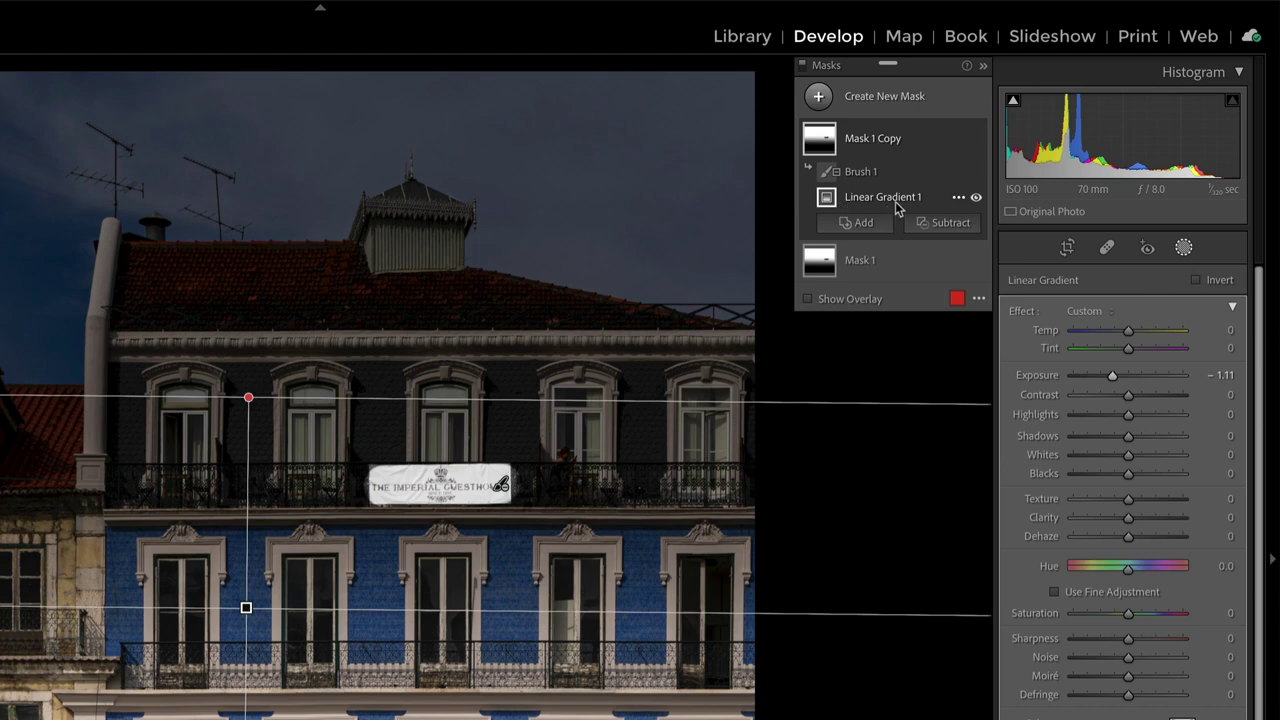
click(1196, 281)
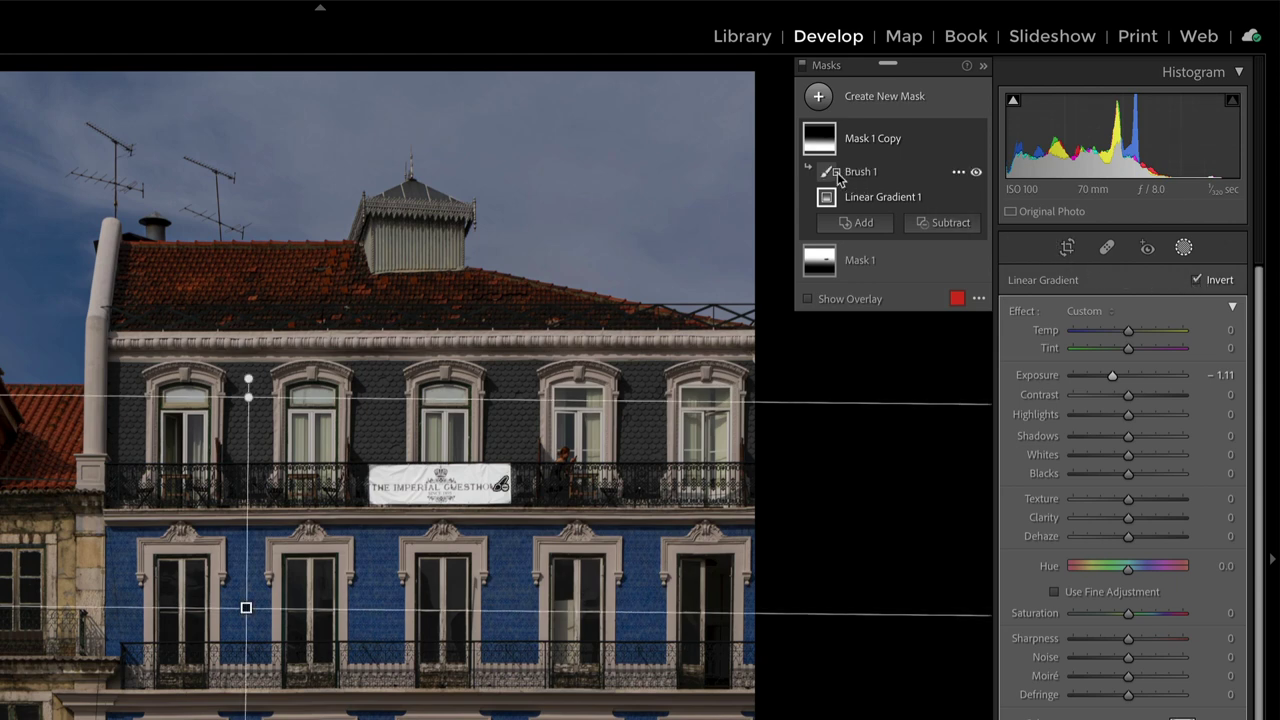
- Convert the copy's brush component from subtract to add, and compare the overlays of both masks
mouse_move(838, 178)
click(958, 174)
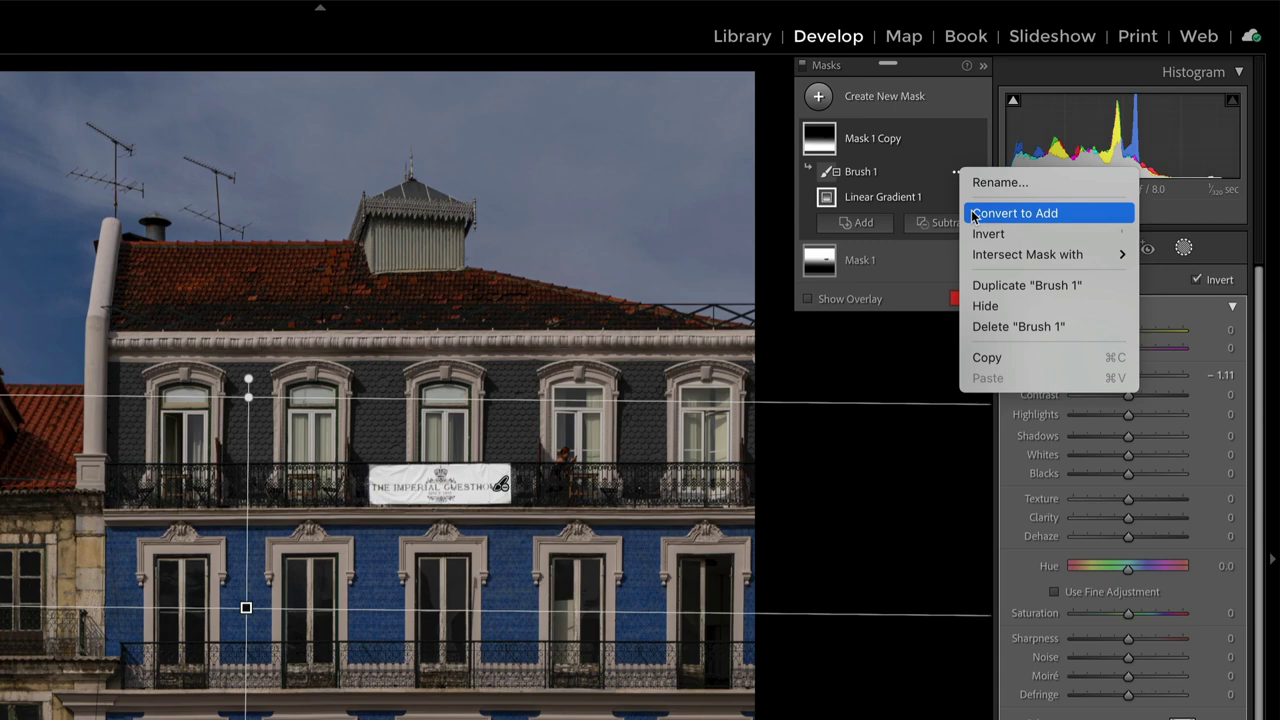
click(975, 214)
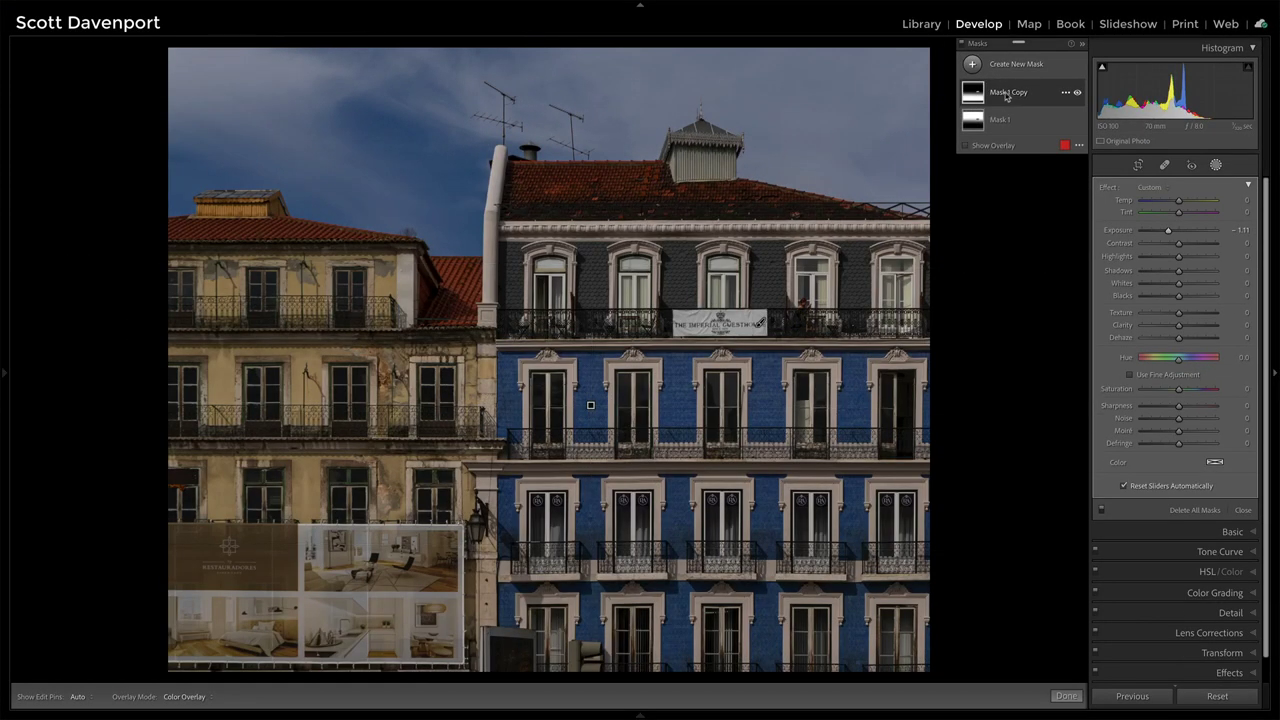
mouse_move(824, 143)
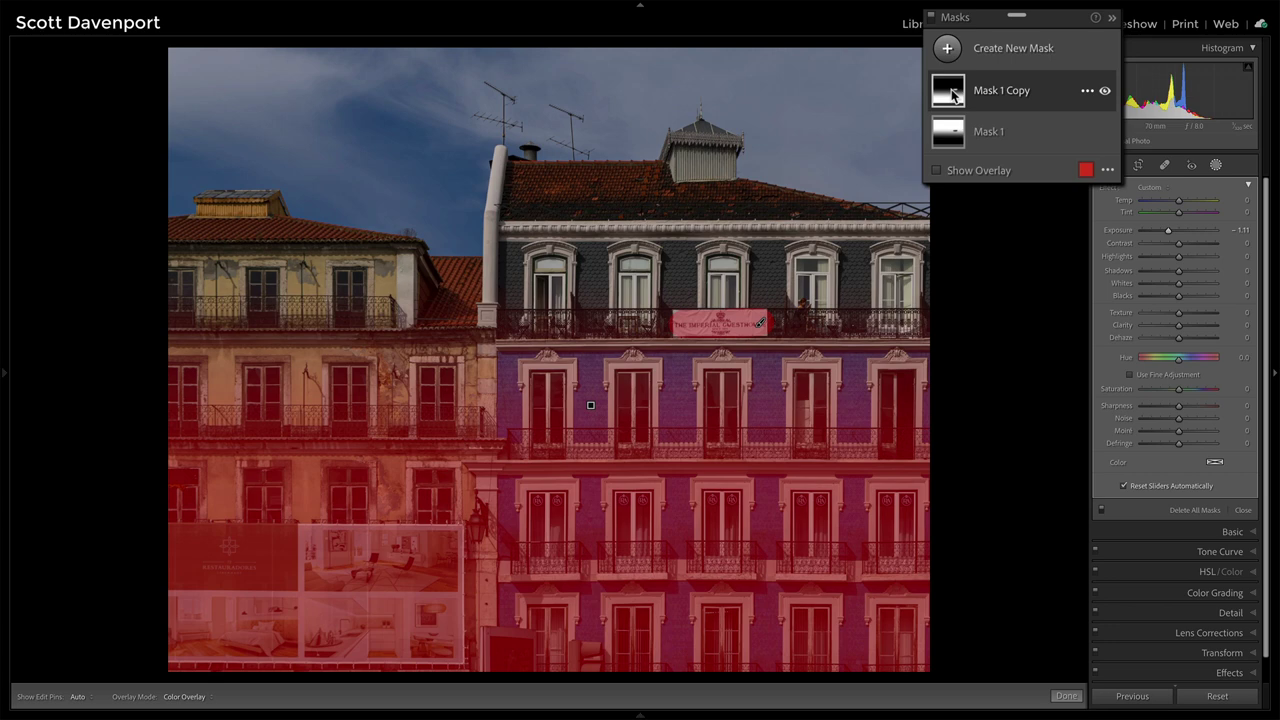
mouse_move(952, 137)
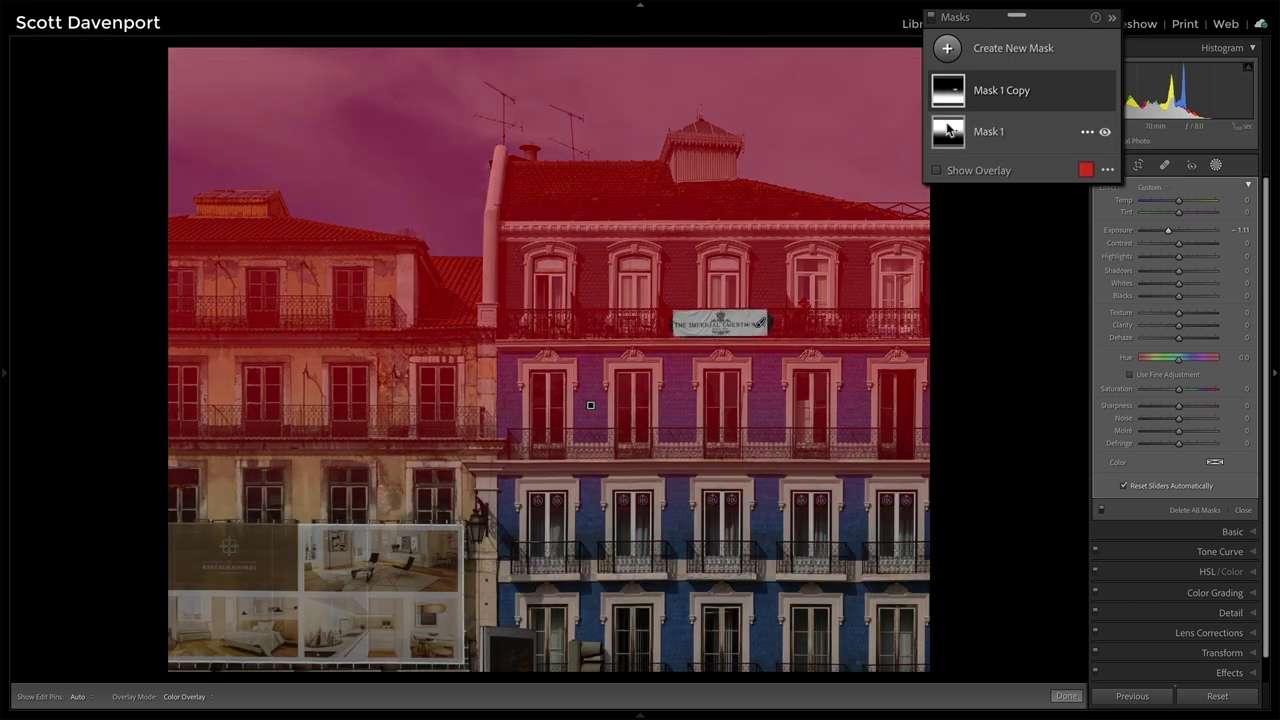
click(949, 91)
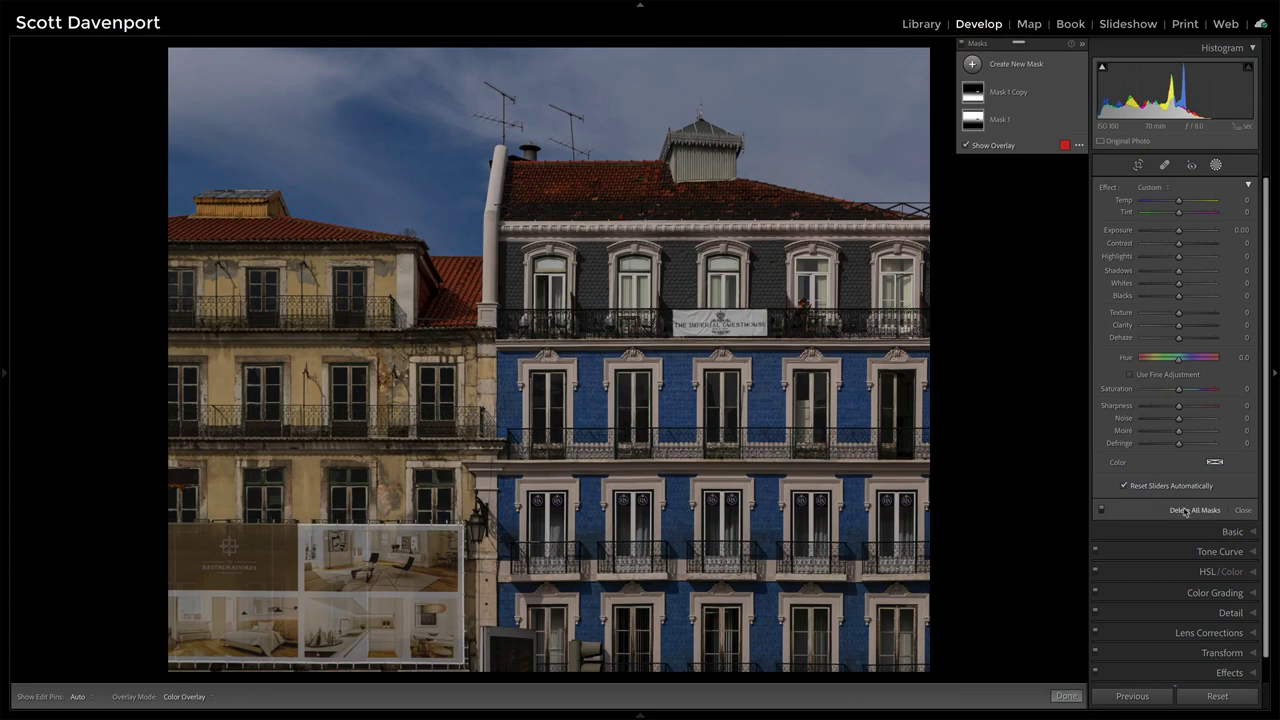
- Replace all masks with a luminance range mask selecting tones from 36 to 100
click(1240, 510)
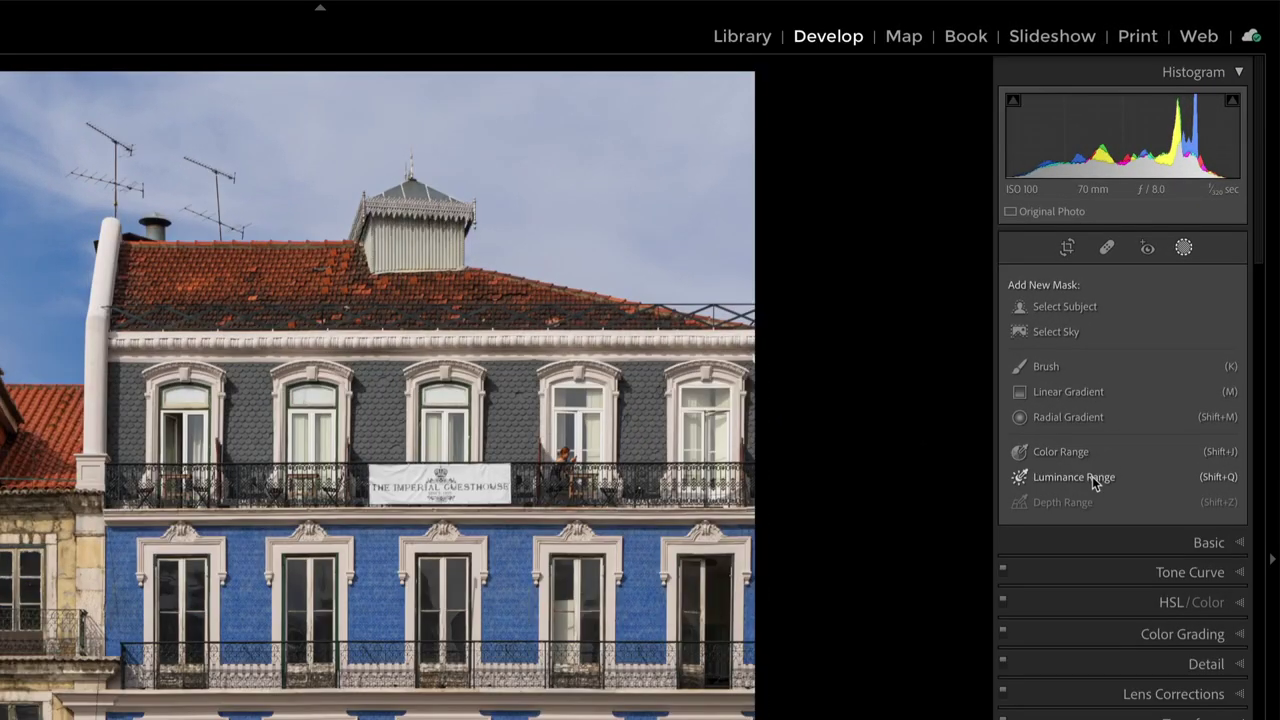
click(1150, 318)
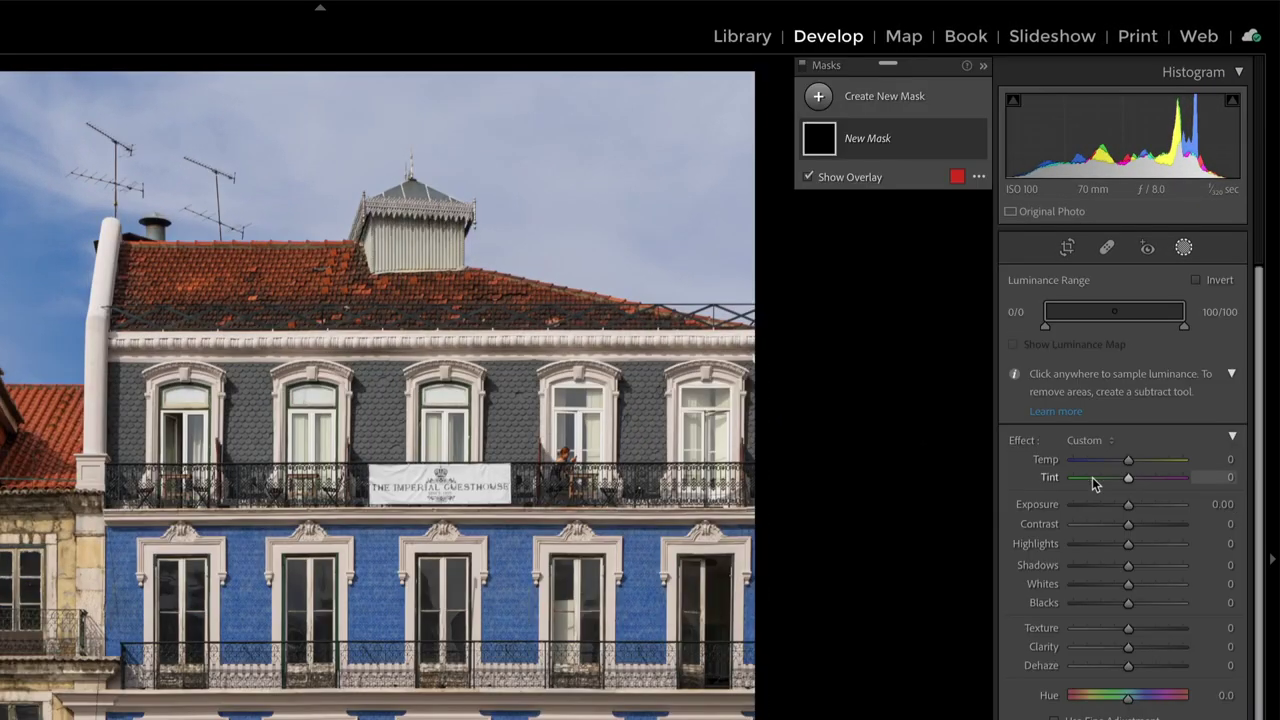
drag(1044, 328, 1096, 329)
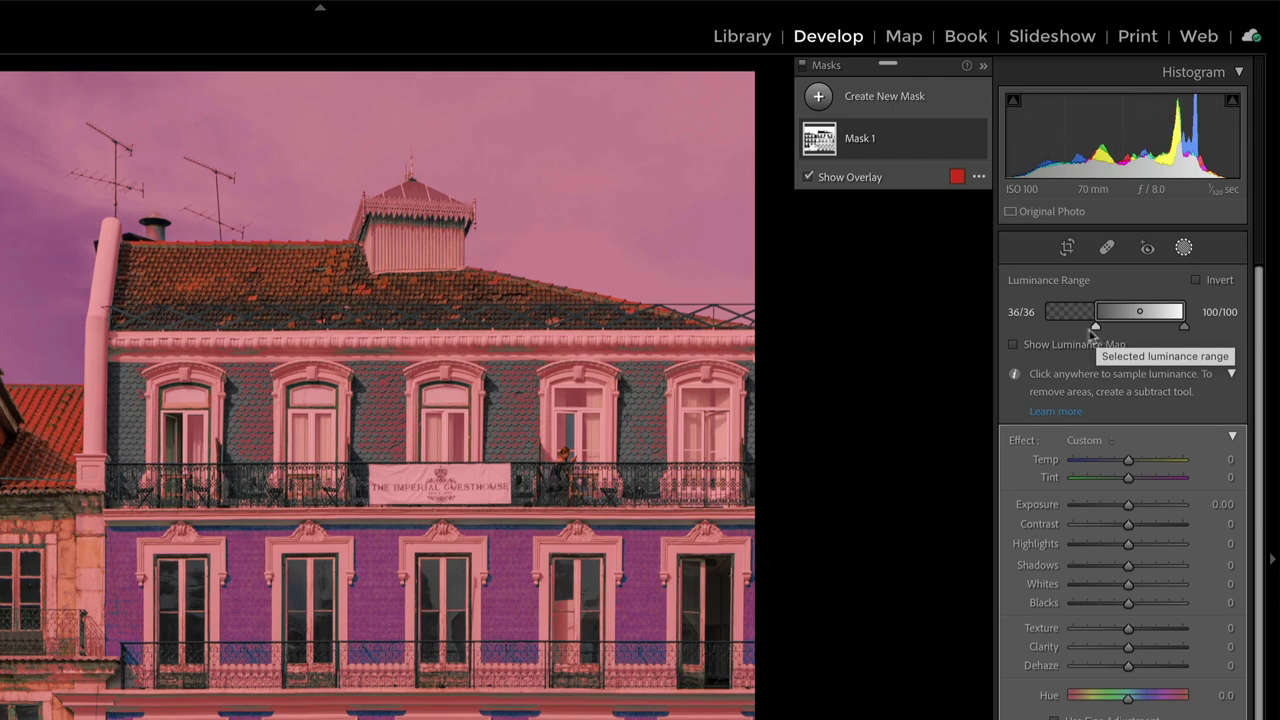
- Intersect Mask 1 with a linear gradient spanning from the roof ridge down to the lower windows, and list the mask's components
click(958, 139)
mouse_move(968, 186)
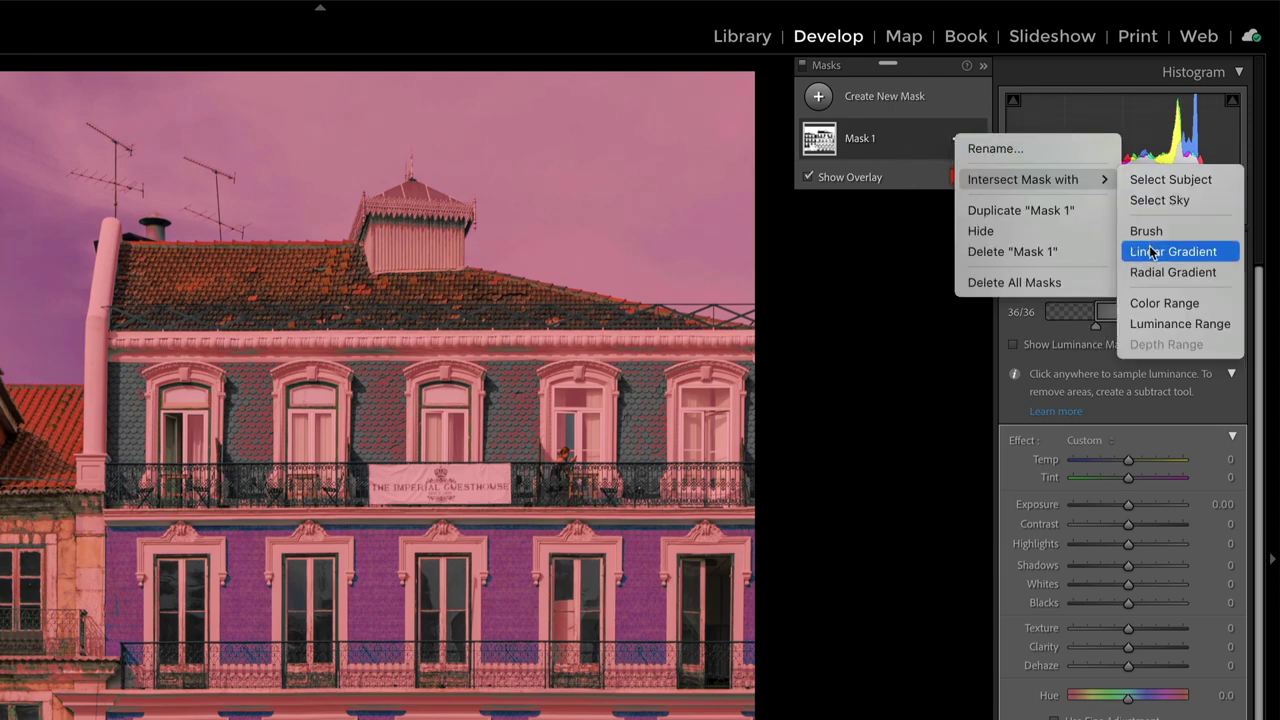
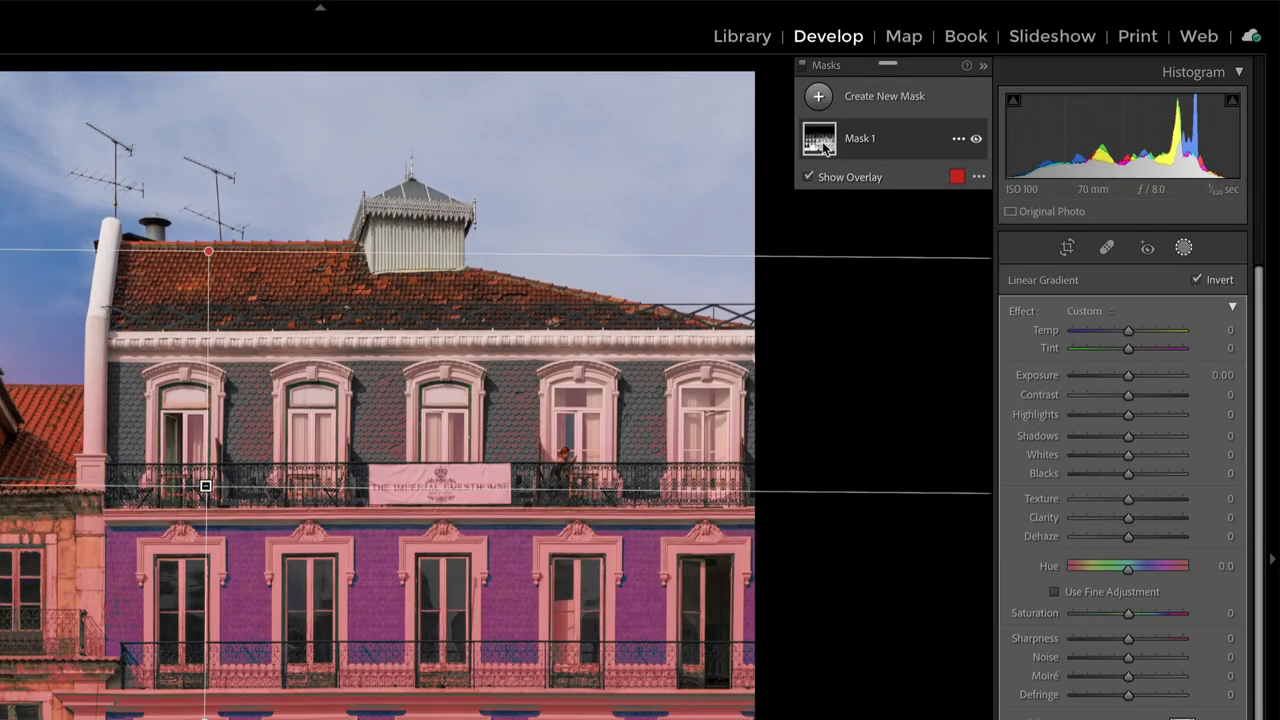
click(894, 137)
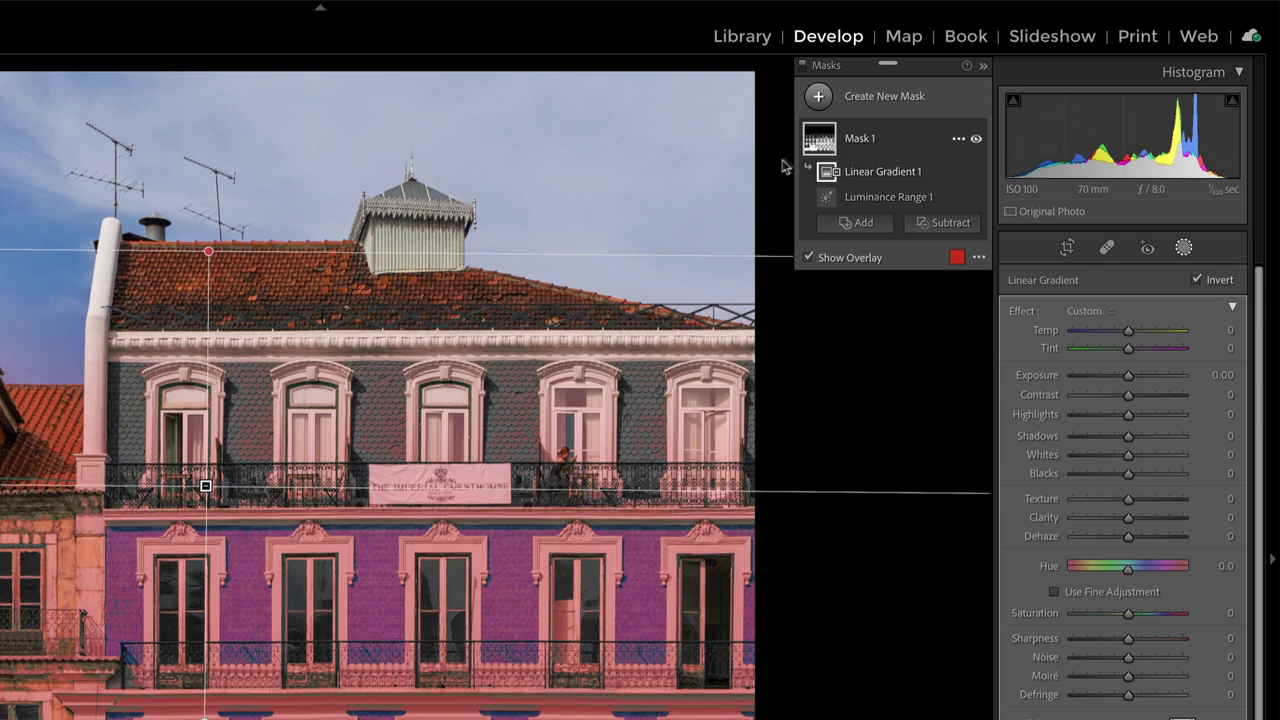
click(840, 180)
- Duplicate Mask 1 and invert the luminance range component within the copy
click(958, 140)
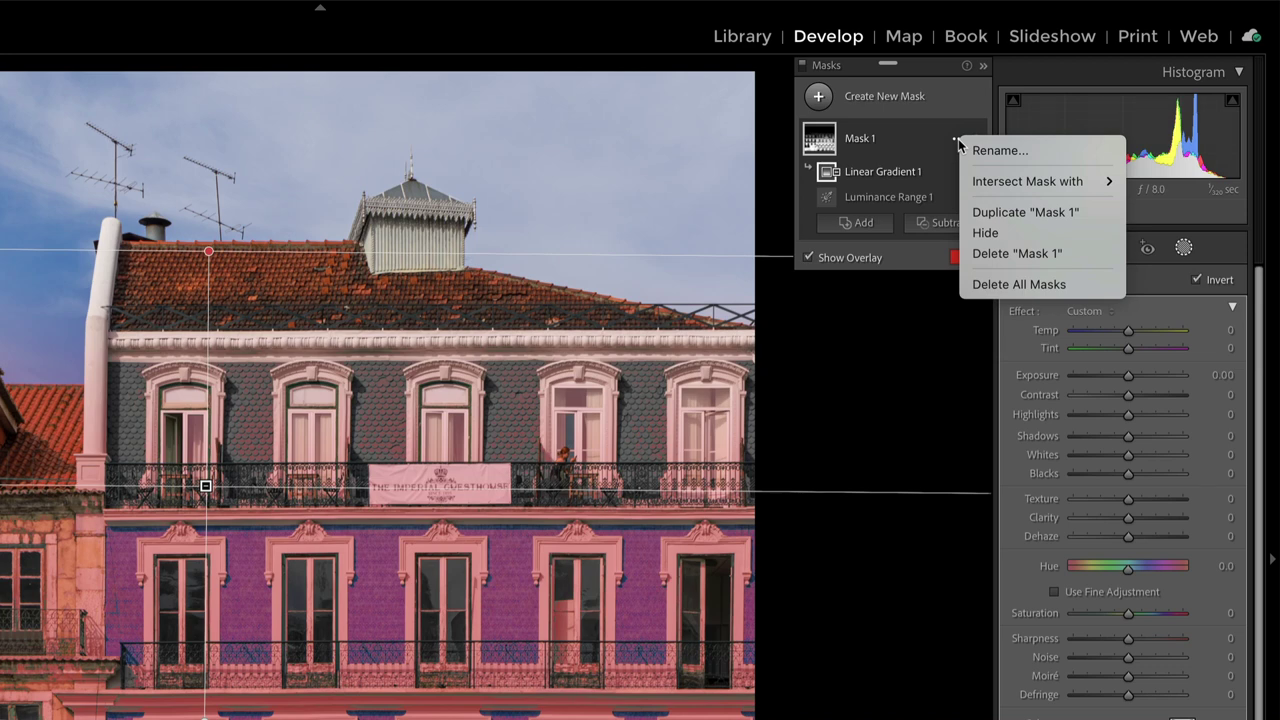
click(975, 213)
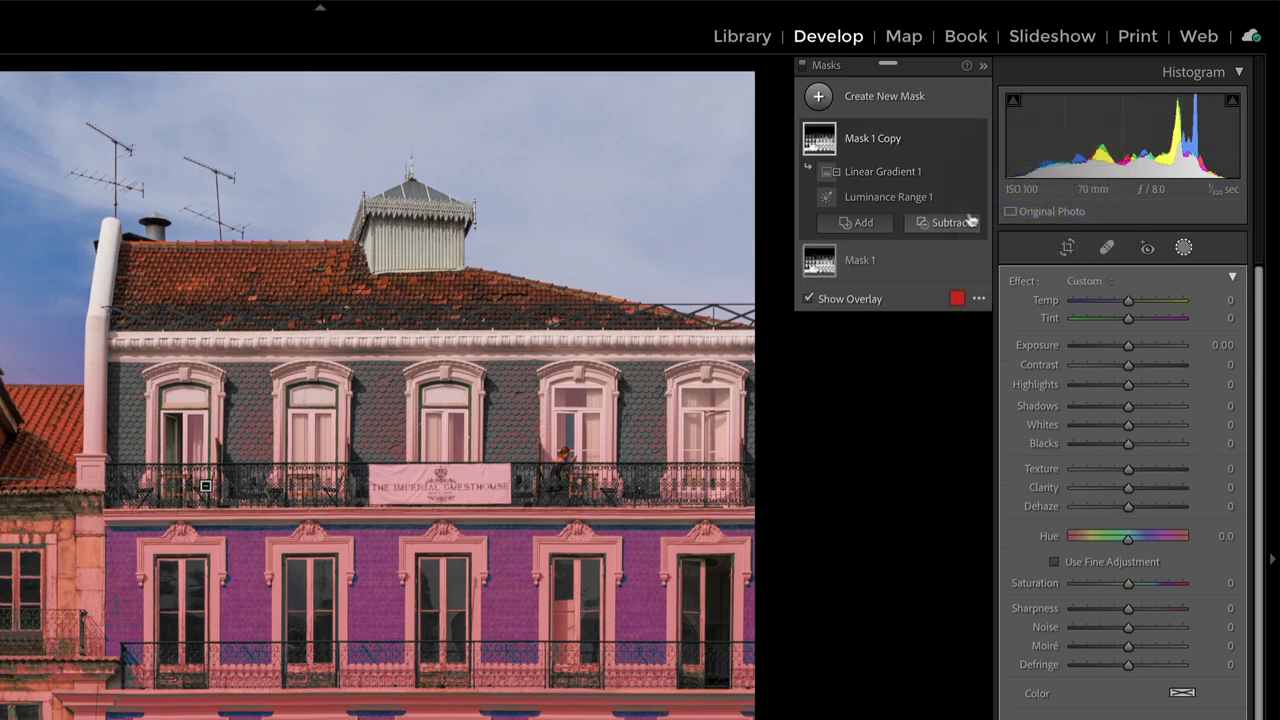
click(880, 197)
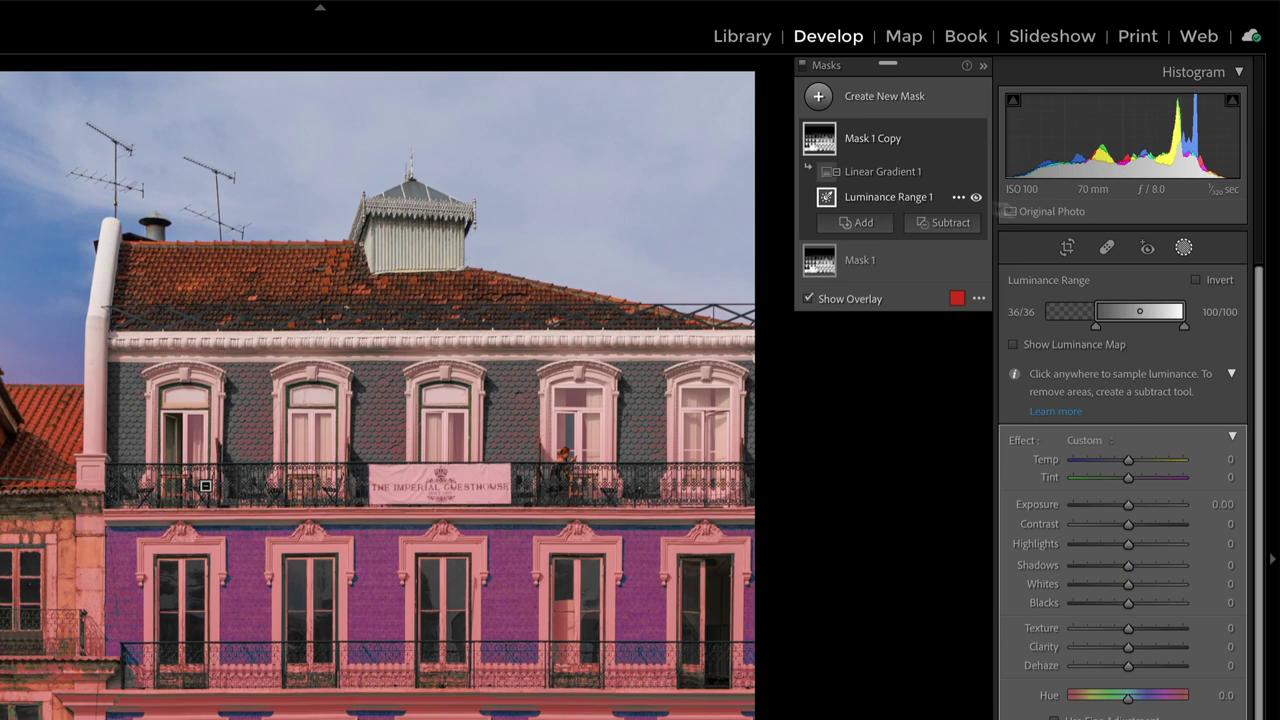
click(1197, 282)
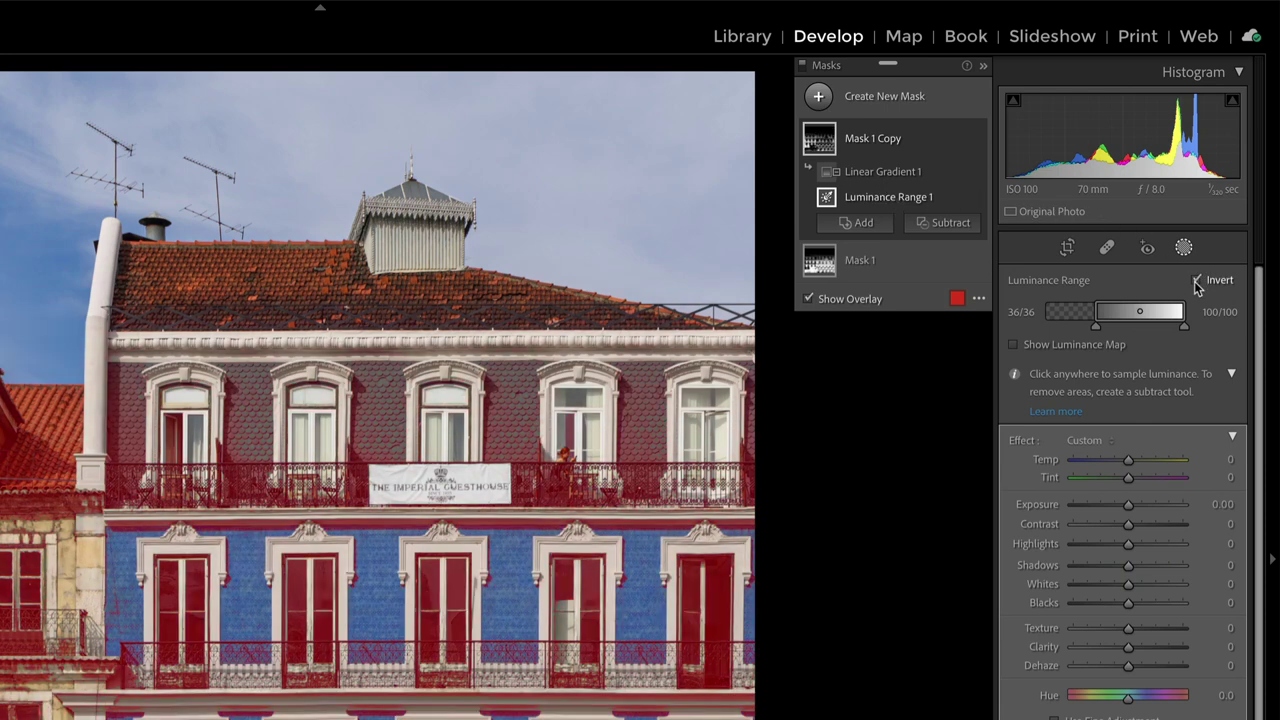
- Convert the linear gradient component of Mask 1 Copy from subtract to add
click(876, 176)
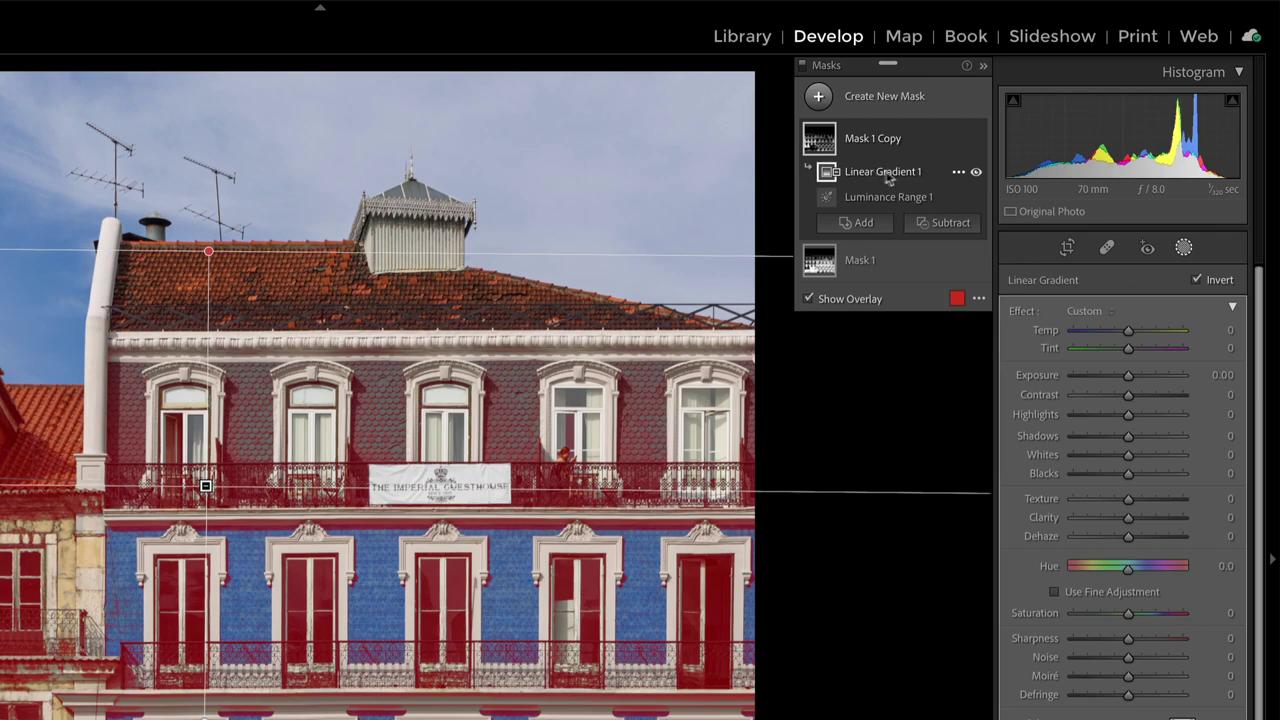
click(958, 173)
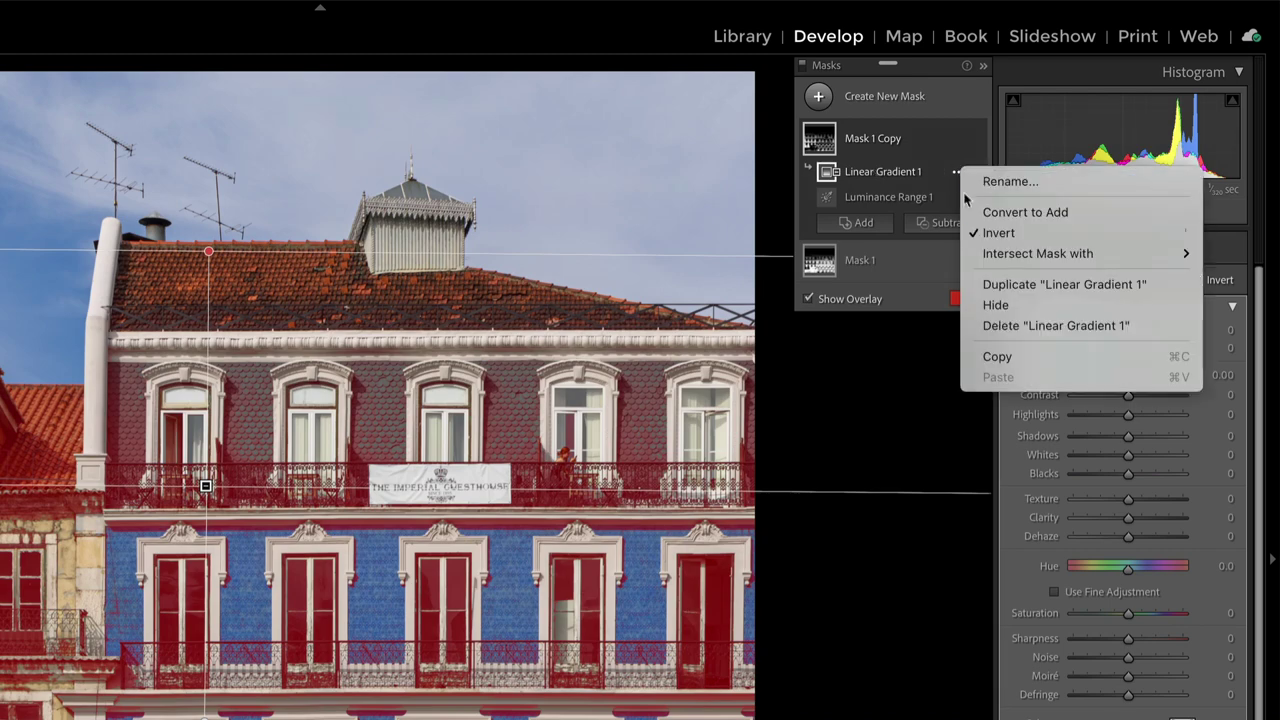
click(969, 211)
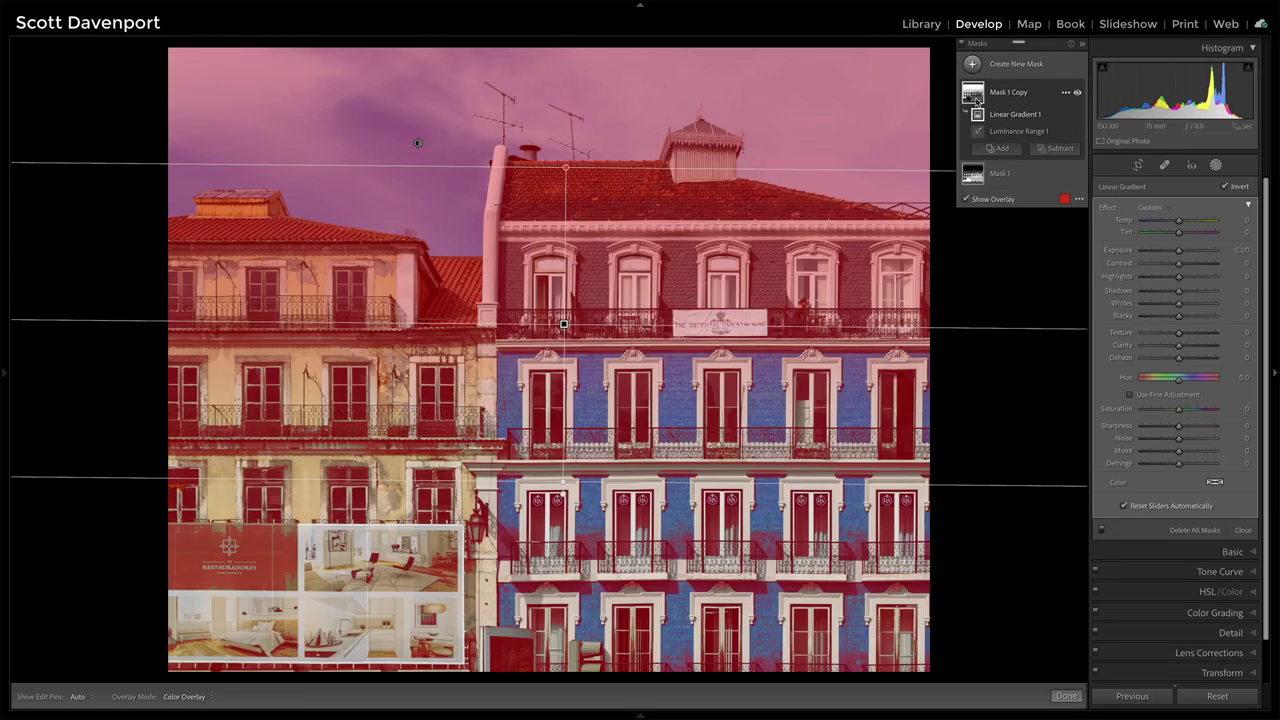
- Collapse the copy's components and compare the overlays of Mask 1 Copy and Mask 1 over the whole photo
click(864, 140)
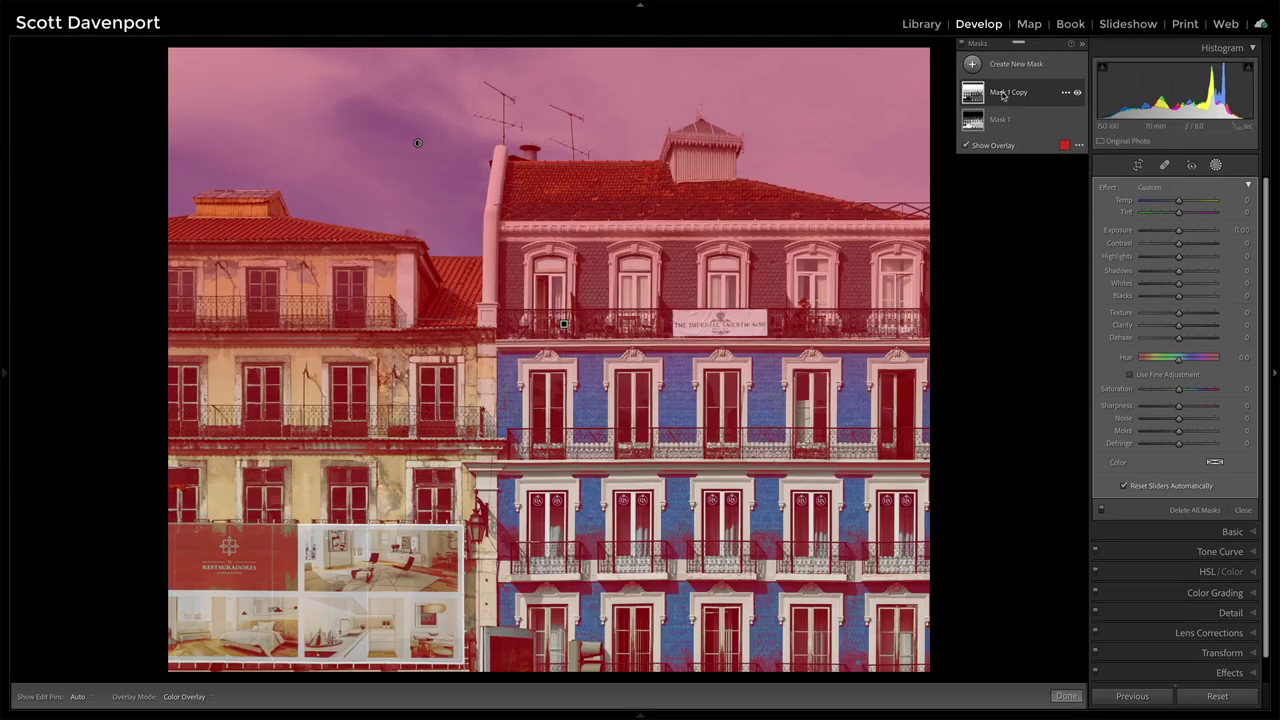
click(974, 114)
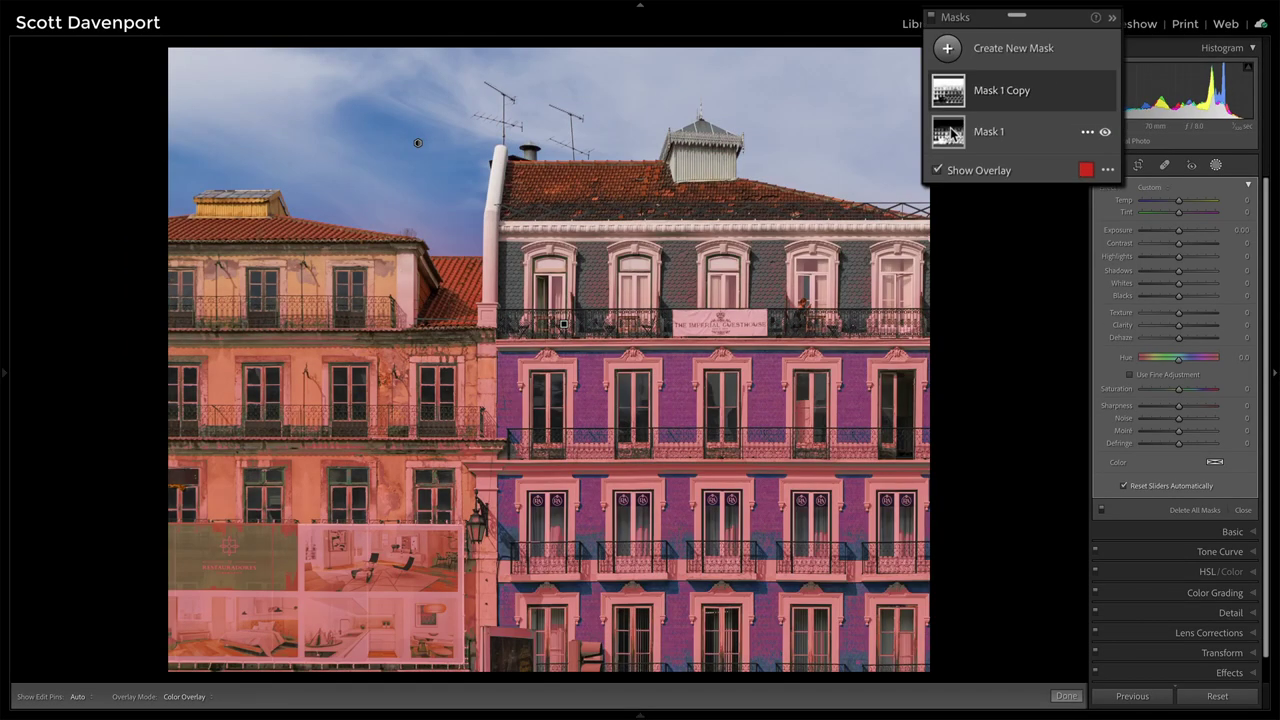
click(952, 100)
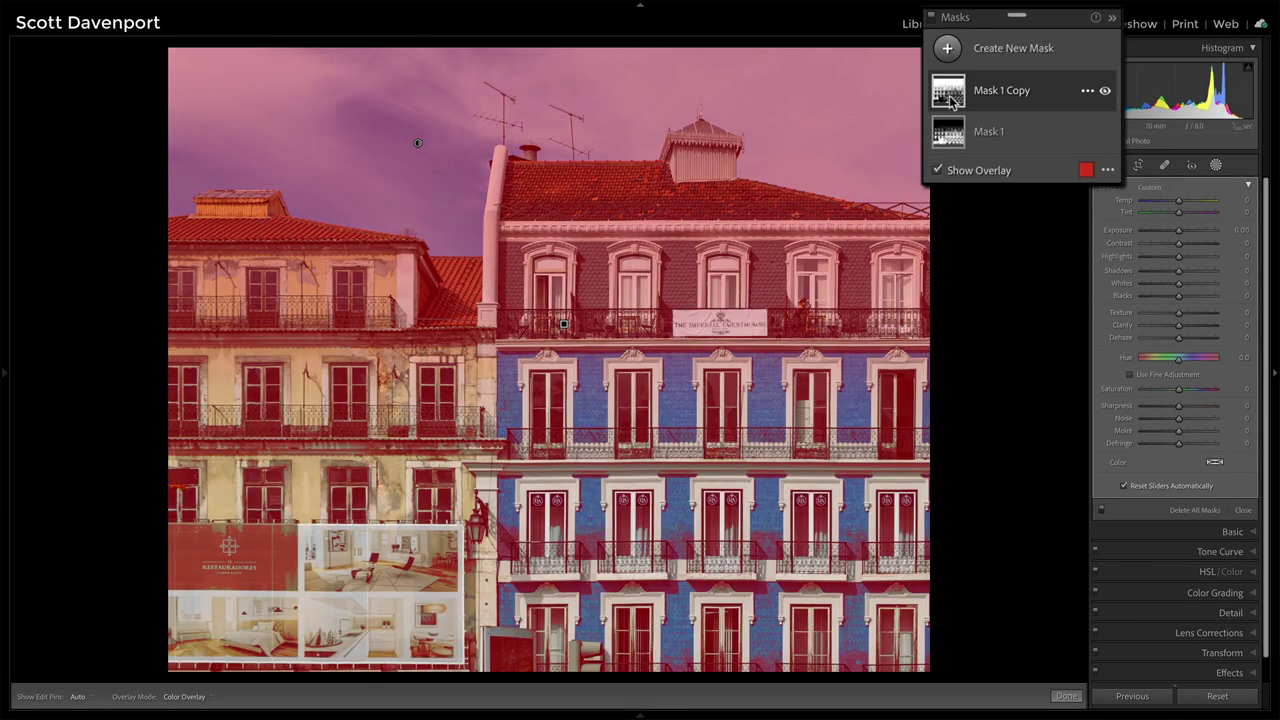
click(953, 133)
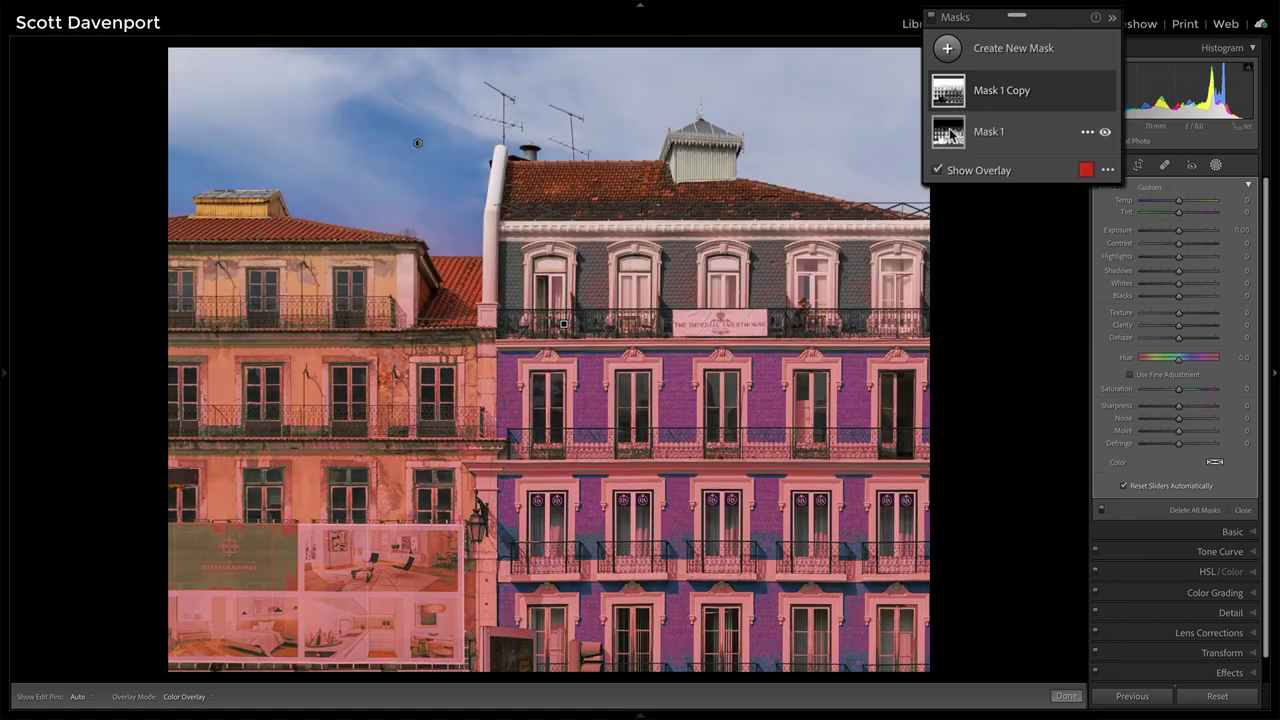
click(950, 96)
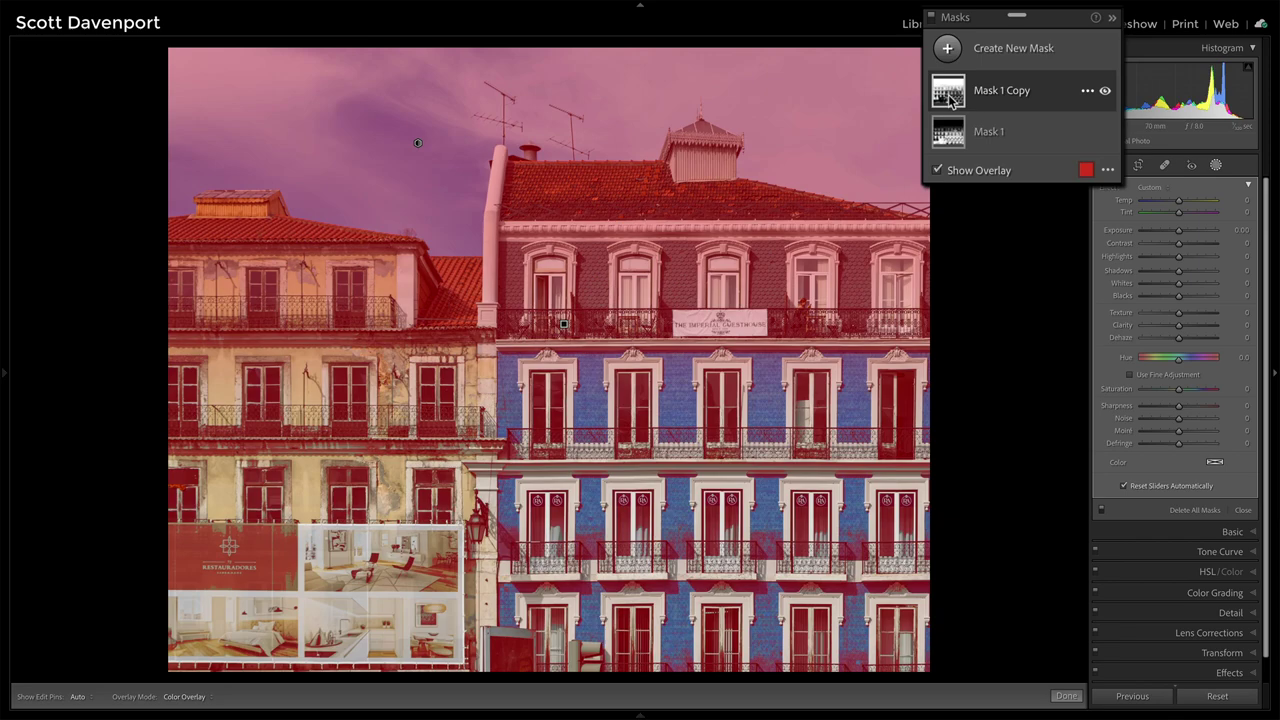
click(950, 133)
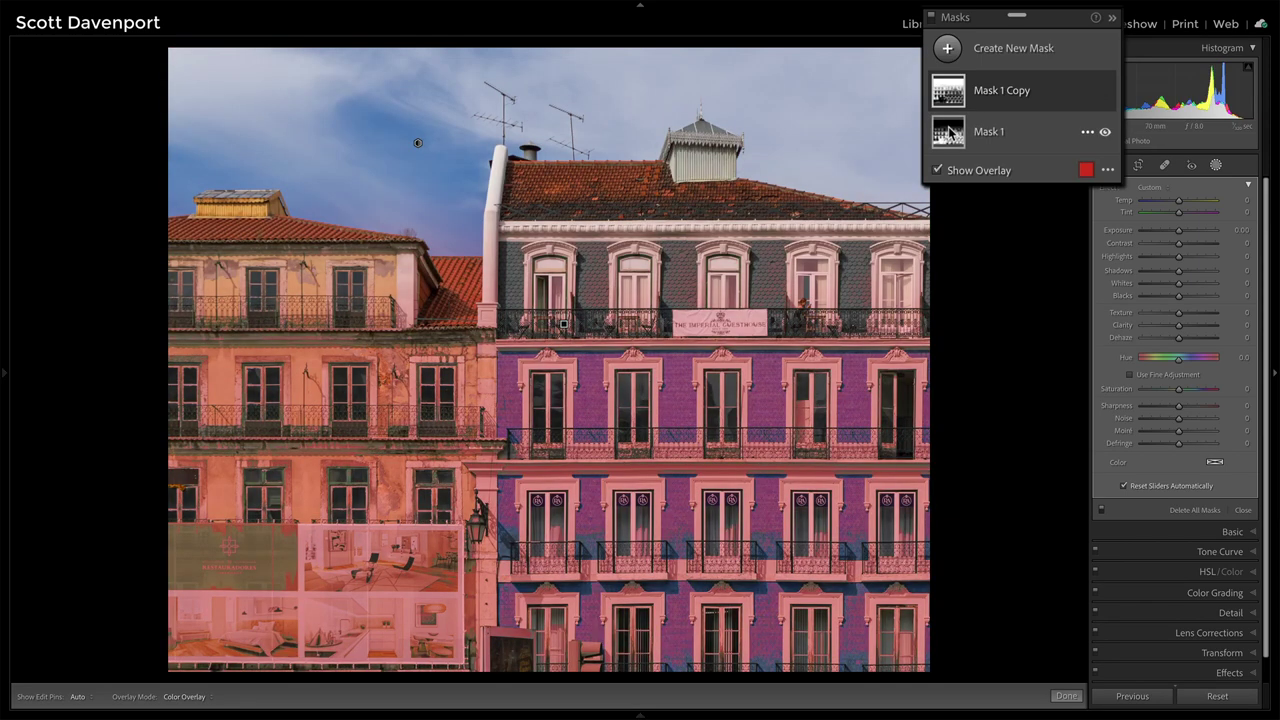